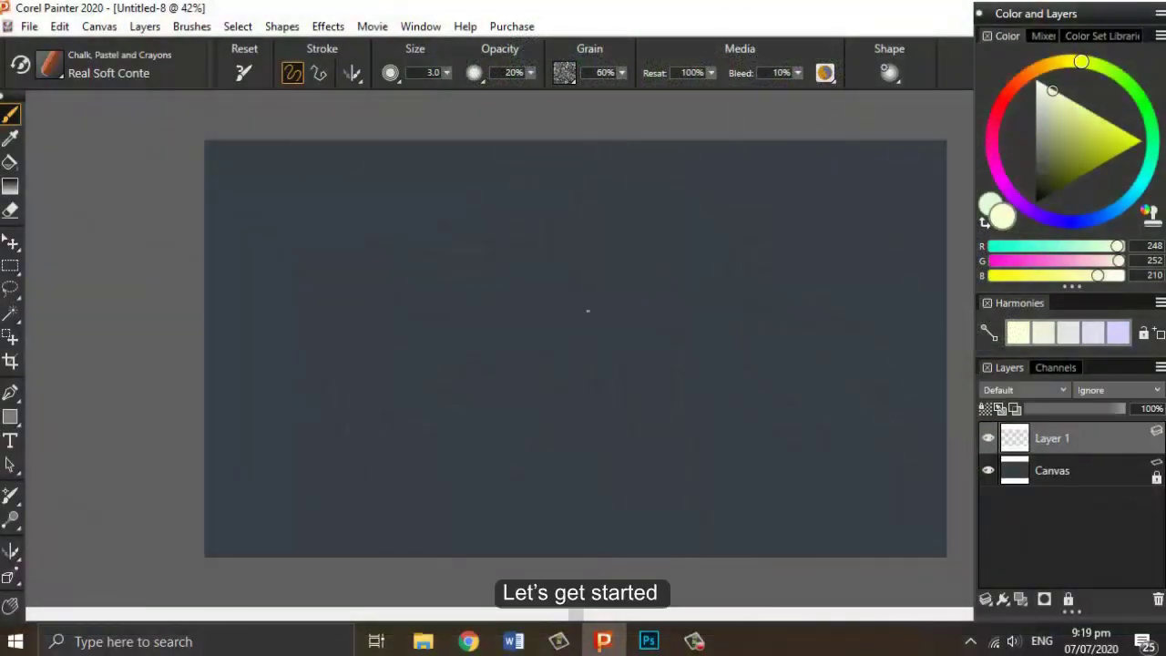
Step: Sketch a flower guide of crossing vertical and horizontal axes, a central circle and radiating petal lines with Real Soft Conte at size 3
mouse_move(608, 227)
mouse_down()
mouse_move(606, 357)
mouse_move(620, 424)
mouse_up()
drag(611, 306, 615, 455)
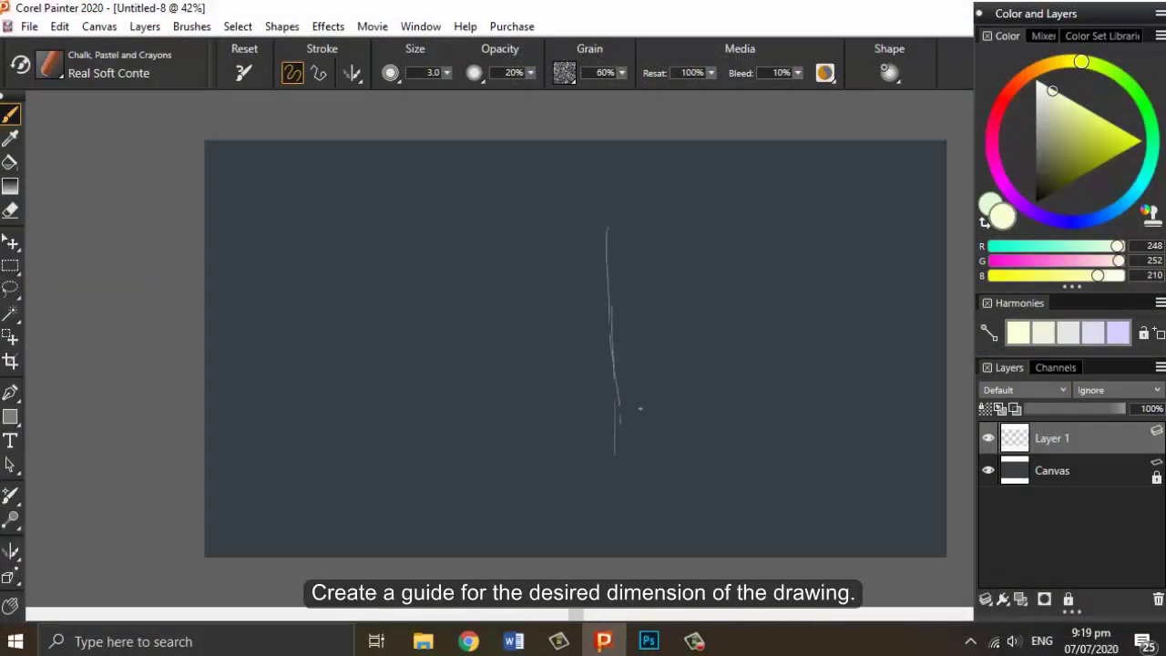
drag(483, 362, 766, 338)
drag(419, 358, 717, 345)
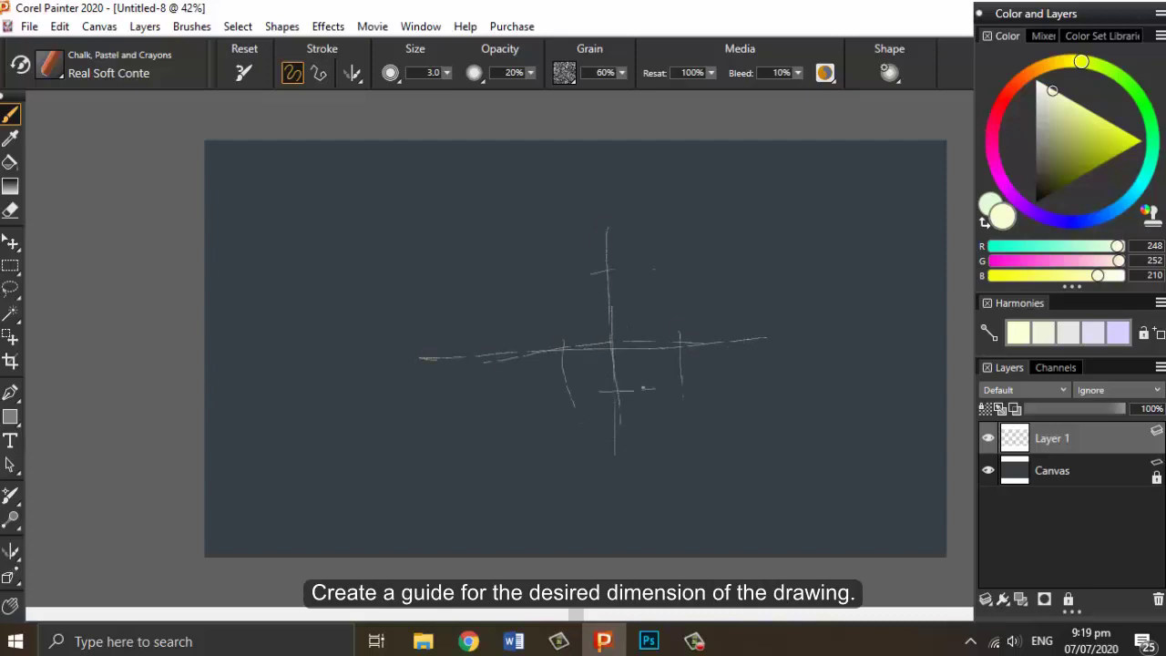
drag(586, 401, 666, 386)
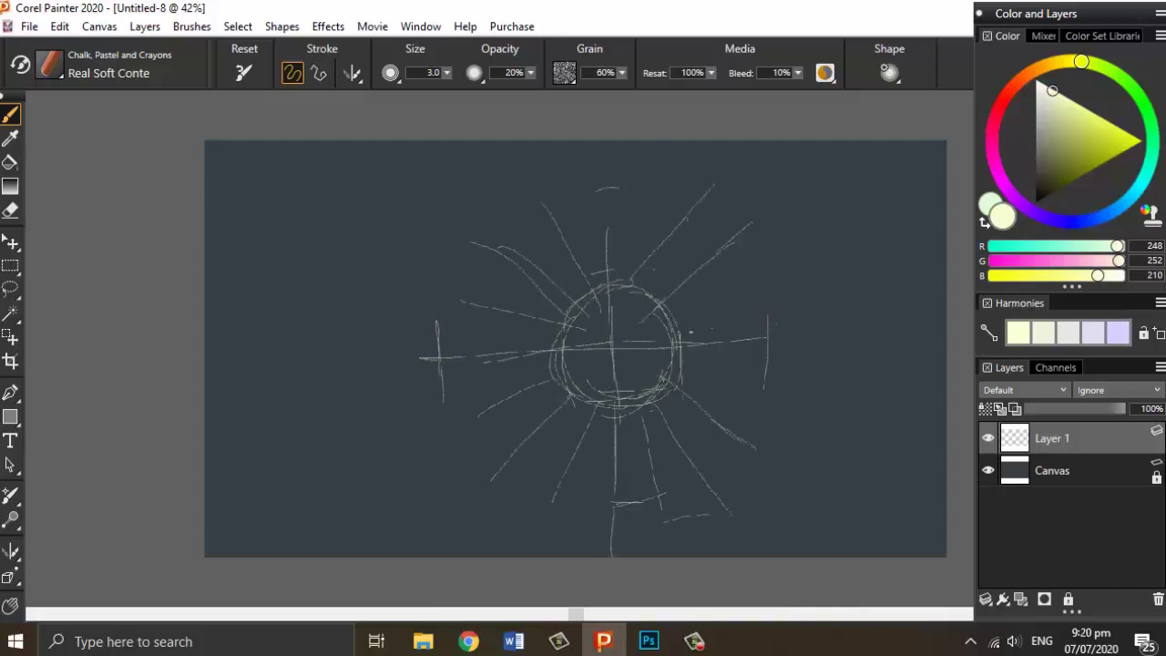
drag(784, 417, 721, 377)
drag(721, 301, 678, 319)
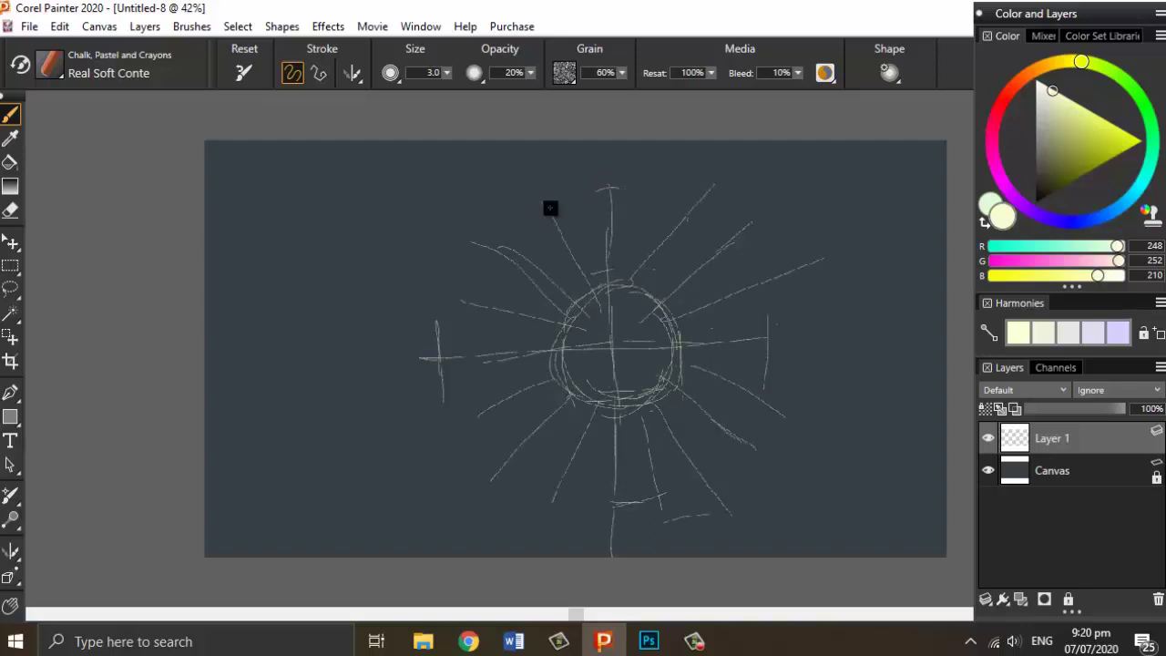
Step: Sketch long pointed petals along the radial guides, from directly above the central circle round to its upper right
mouse_move(612, 186)
mouse_down()
mouse_move(598, 209)
mouse_move(603, 301)
mouse_up()
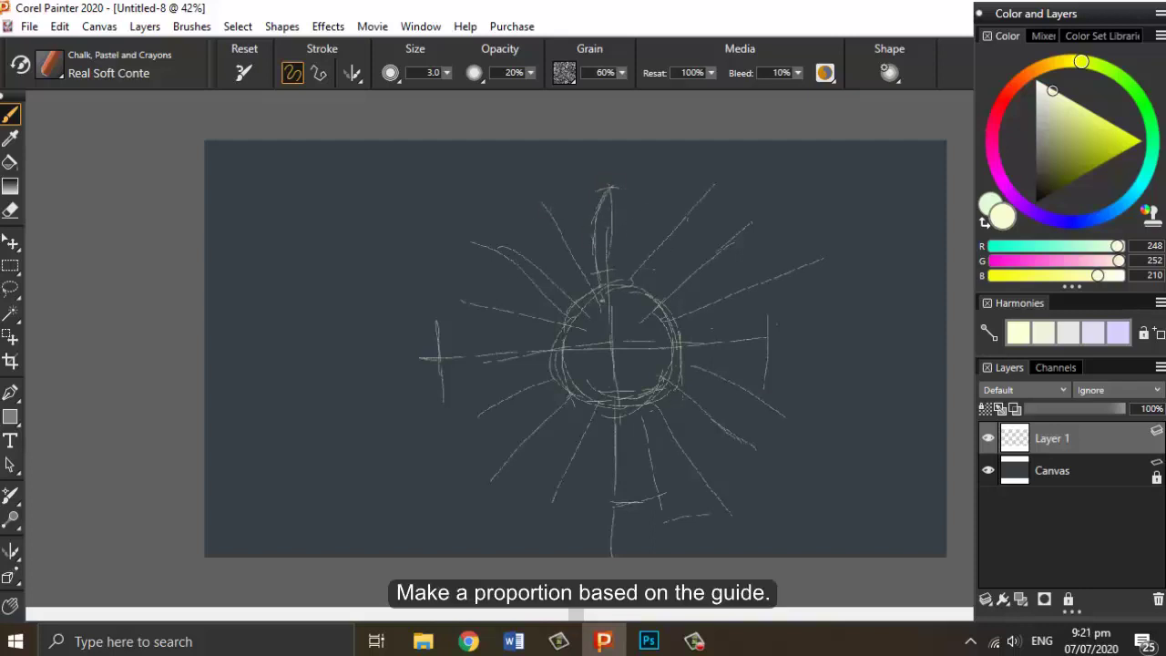
mouse_move(625, 230)
mouse_down()
mouse_move(625, 269)
mouse_move(648, 208)
mouse_move(666, 243)
mouse_move(656, 278)
mouse_move(663, 263)
mouse_up()
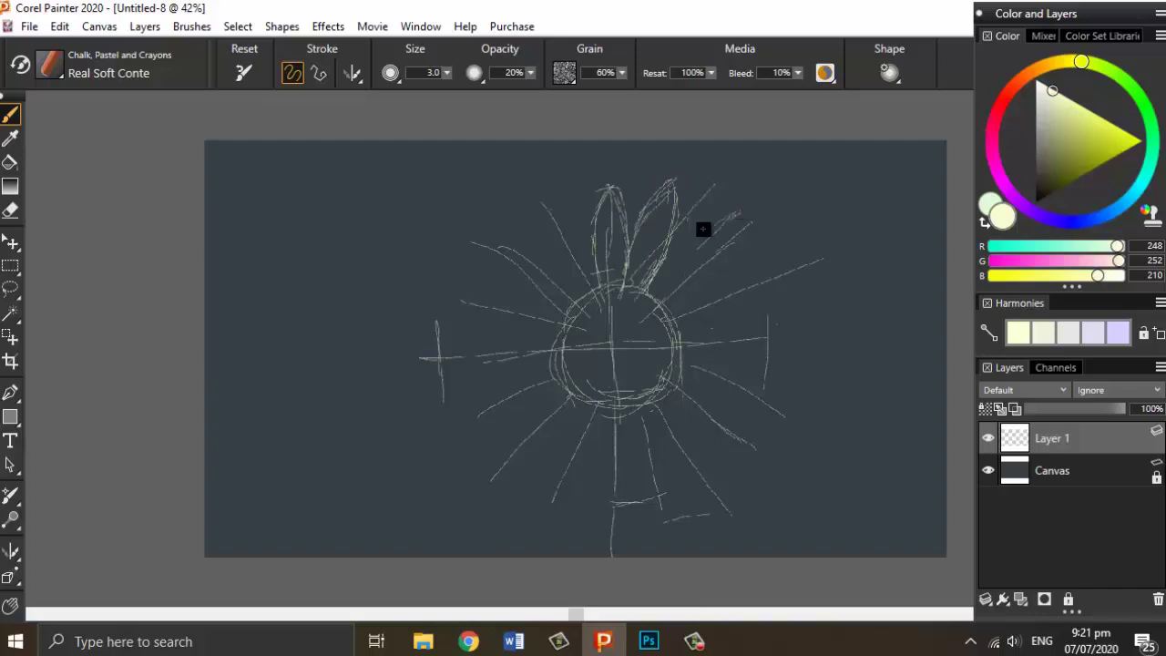
mouse_move(702, 229)
mouse_down()
mouse_move(747, 205)
mouse_move(660, 297)
mouse_up()
drag(688, 248, 642, 319)
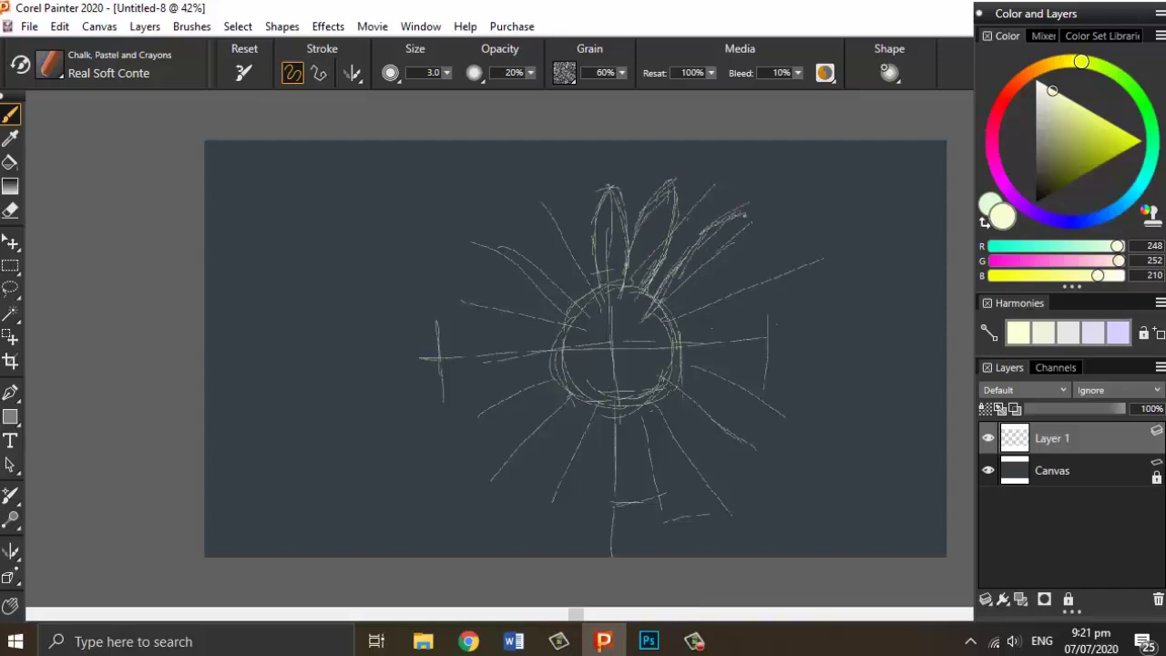
drag(752, 202, 740, 246)
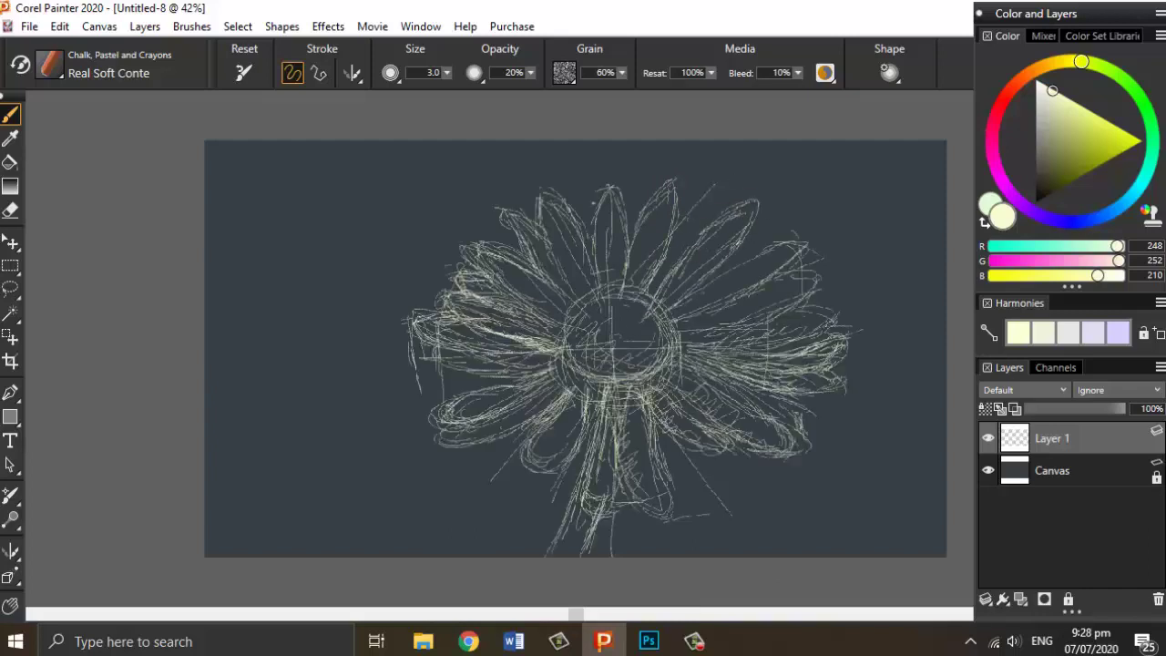
Step: Trace the petal outlines in black on Layer 2 over the light flower sketch
mouse_move(579, 223)
mouse_down()
mouse_move(537, 314)
mouse_move(594, 274)
mouse_move(599, 288)
mouse_up()
drag(629, 291, 625, 265)
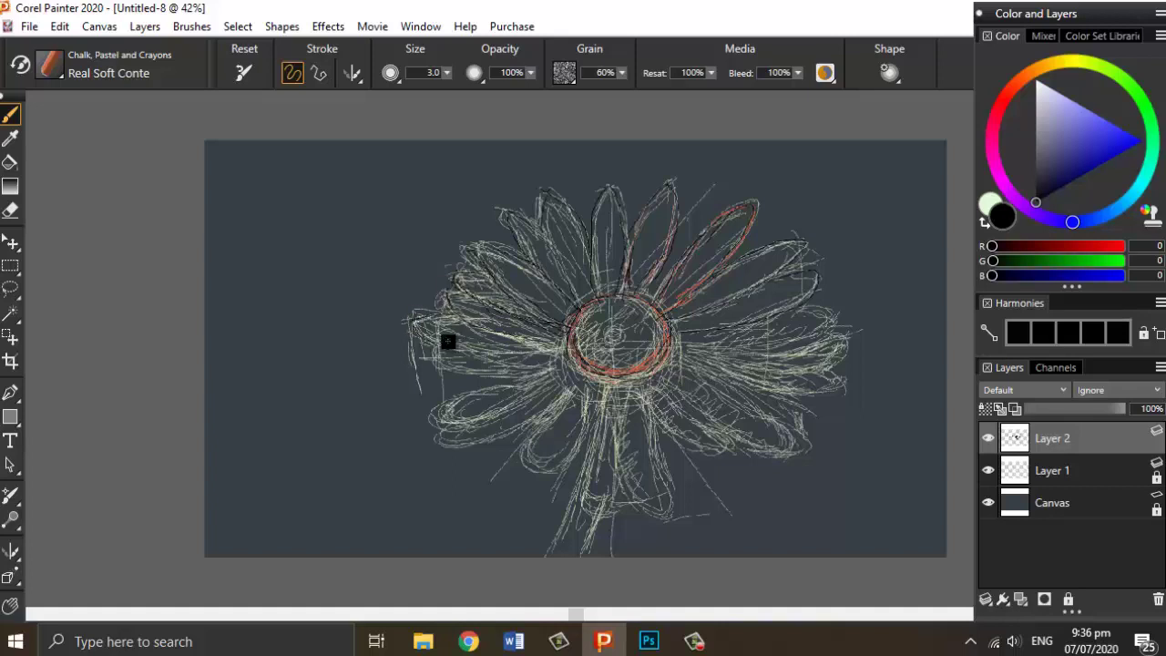
drag(421, 316, 463, 319)
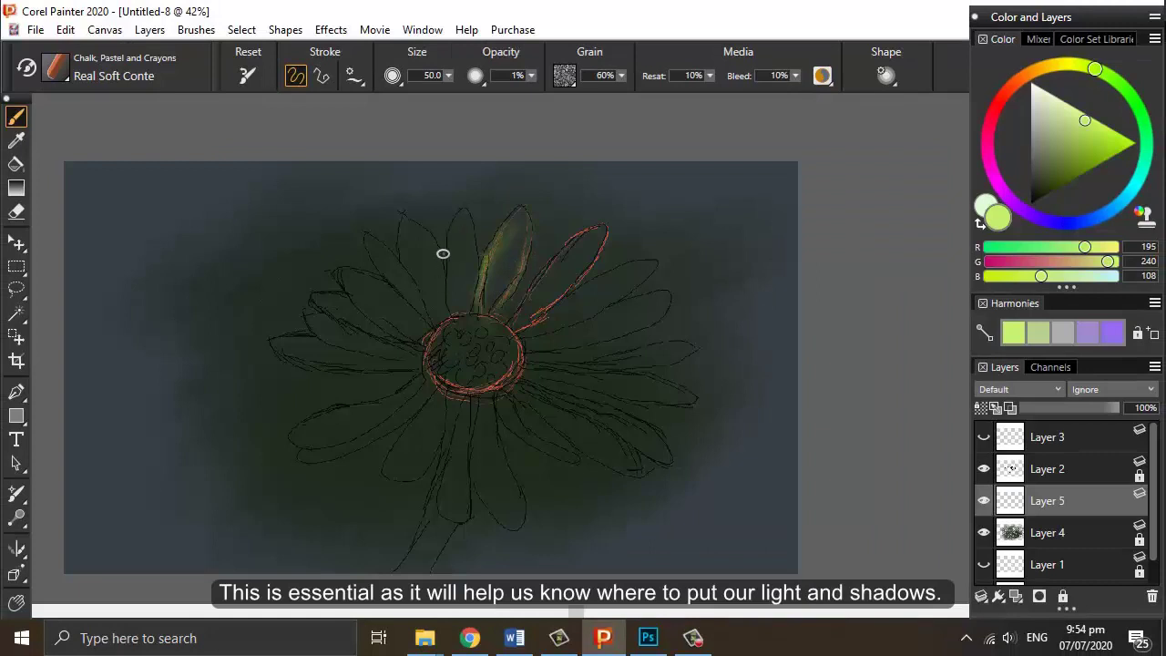
Step: Shade the upper-left petals yellow-green on Layer 5 at 1% opacity, setting the brush size to 100 partway
drag(450, 308, 452, 221)
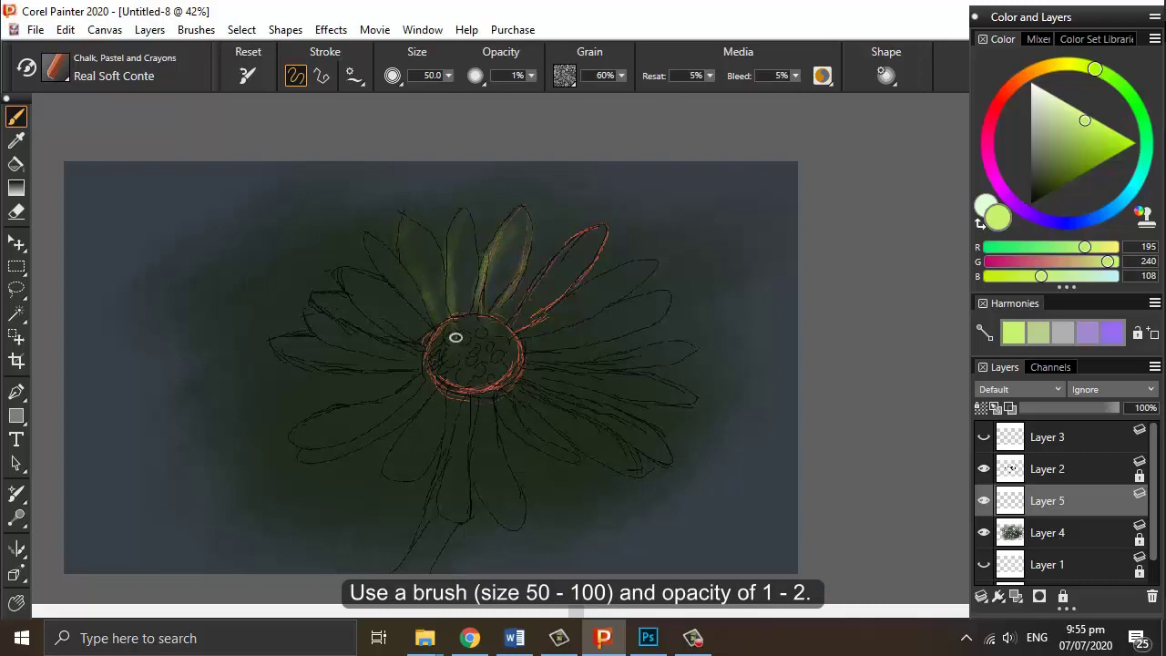
text(100)
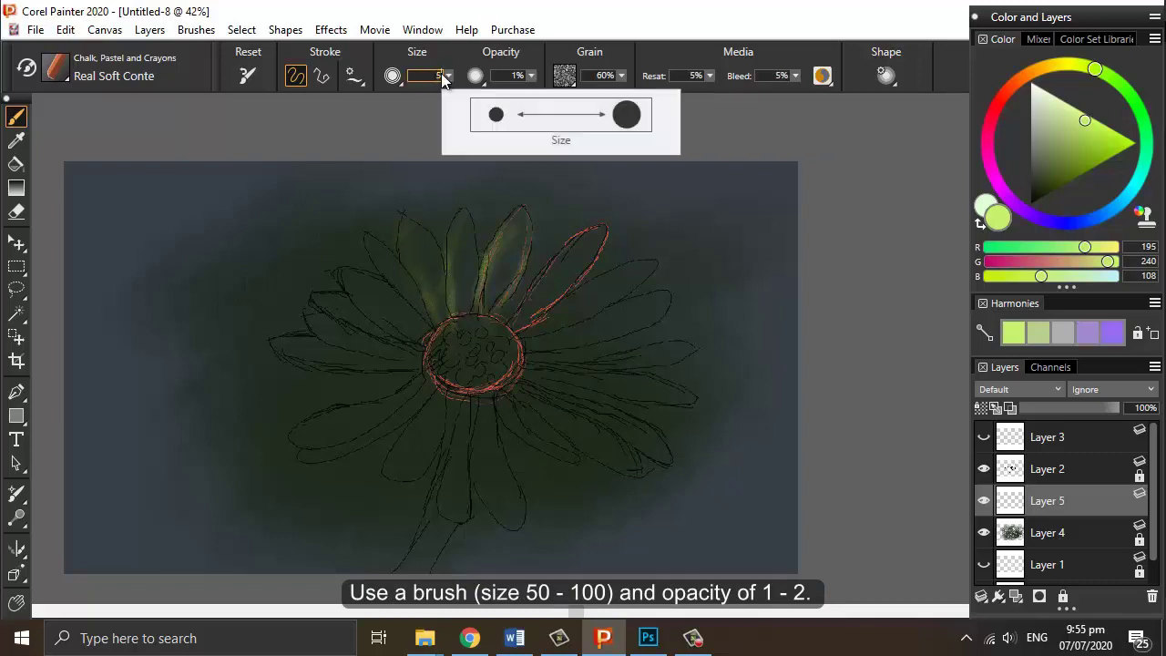
key(Return)
mouse_move(441, 293)
mouse_down()
mouse_move(402, 307)
mouse_move(406, 276)
mouse_move(432, 351)
mouse_move(442, 341)
mouse_move(415, 303)
mouse_move(376, 295)
mouse_move(397, 310)
mouse_move(362, 280)
mouse_move(411, 334)
mouse_move(407, 306)
mouse_move(361, 291)
mouse_move(360, 333)
mouse_move(332, 300)
mouse_move(419, 347)
mouse_up()
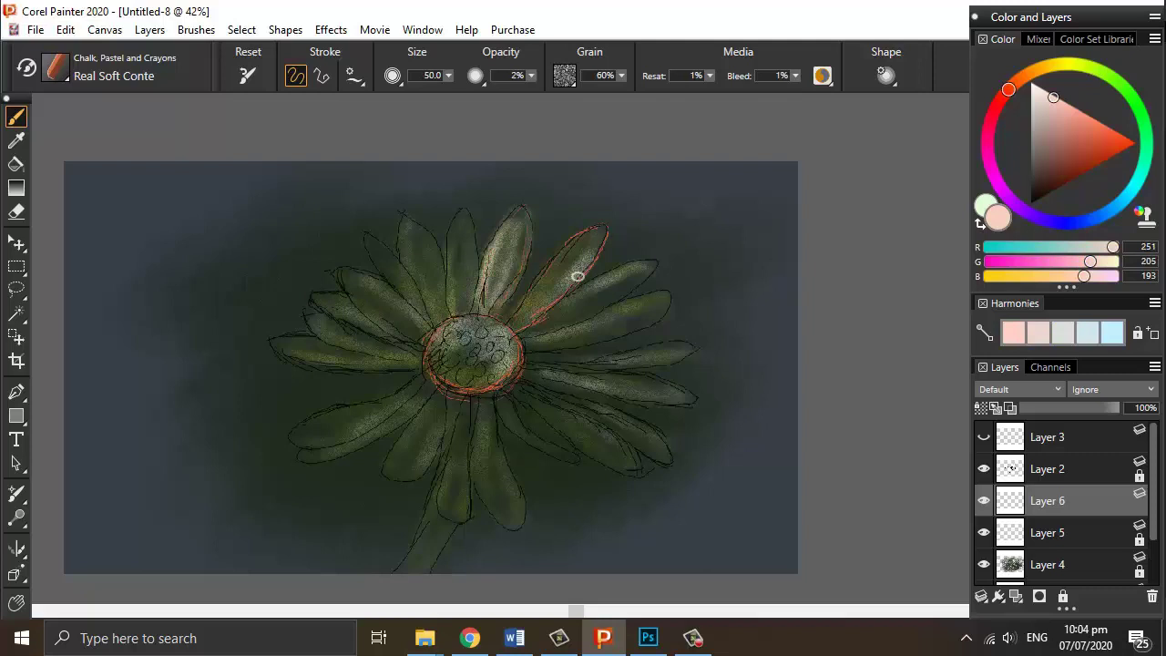
Step: Brush pale pink highlights onto the upper-right petals on Layer 6 at size 50 and 2% opacity
mouse_move(578, 276)
mouse_down()
mouse_move(515, 330)
mouse_move(601, 227)
mouse_move(520, 313)
mouse_up()
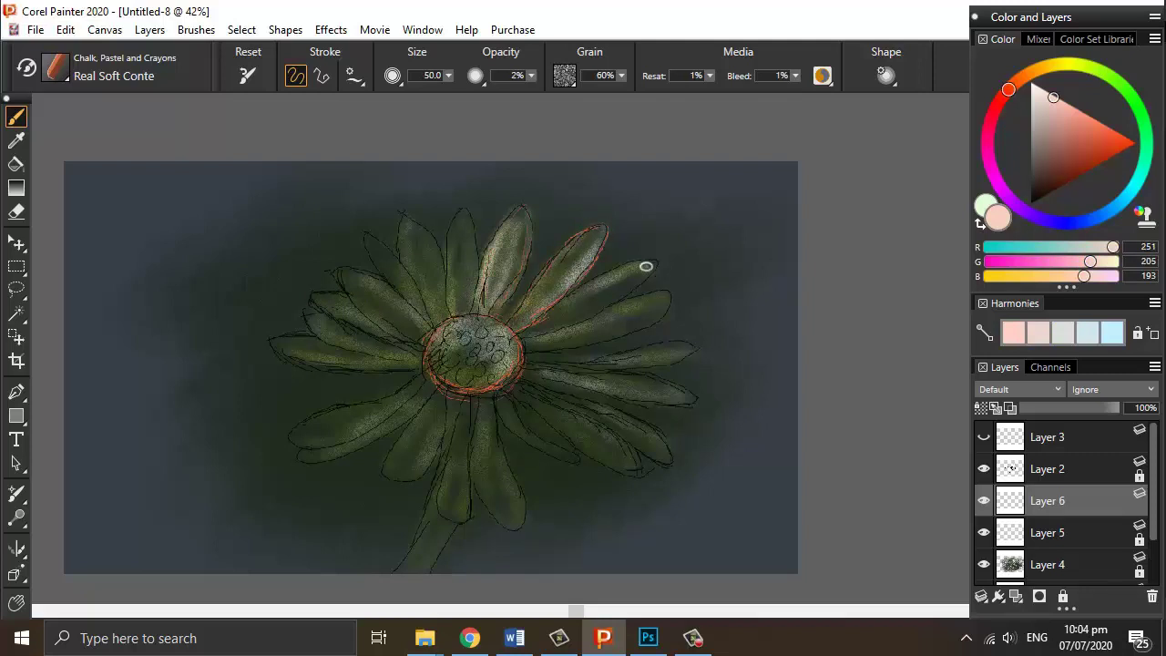
mouse_move(632, 286)
mouse_down()
mouse_move(648, 263)
mouse_move(620, 297)
mouse_move(654, 266)
mouse_up()
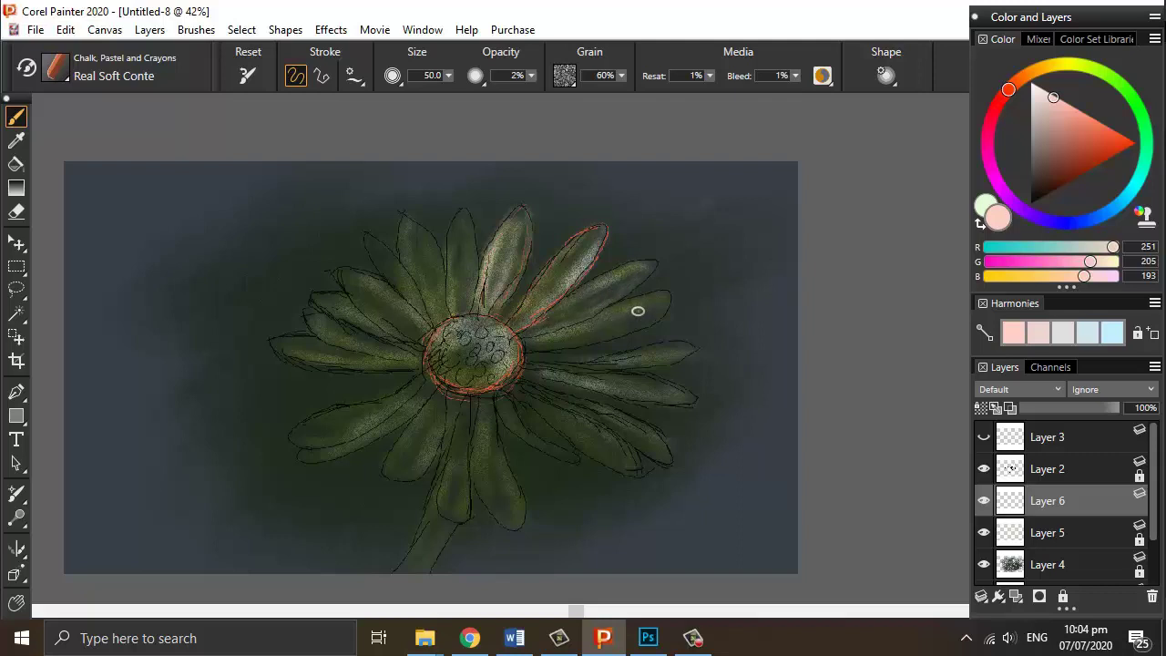
mouse_move(643, 299)
mouse_down()
mouse_move(595, 317)
mouse_move(667, 297)
mouse_move(627, 312)
mouse_up()
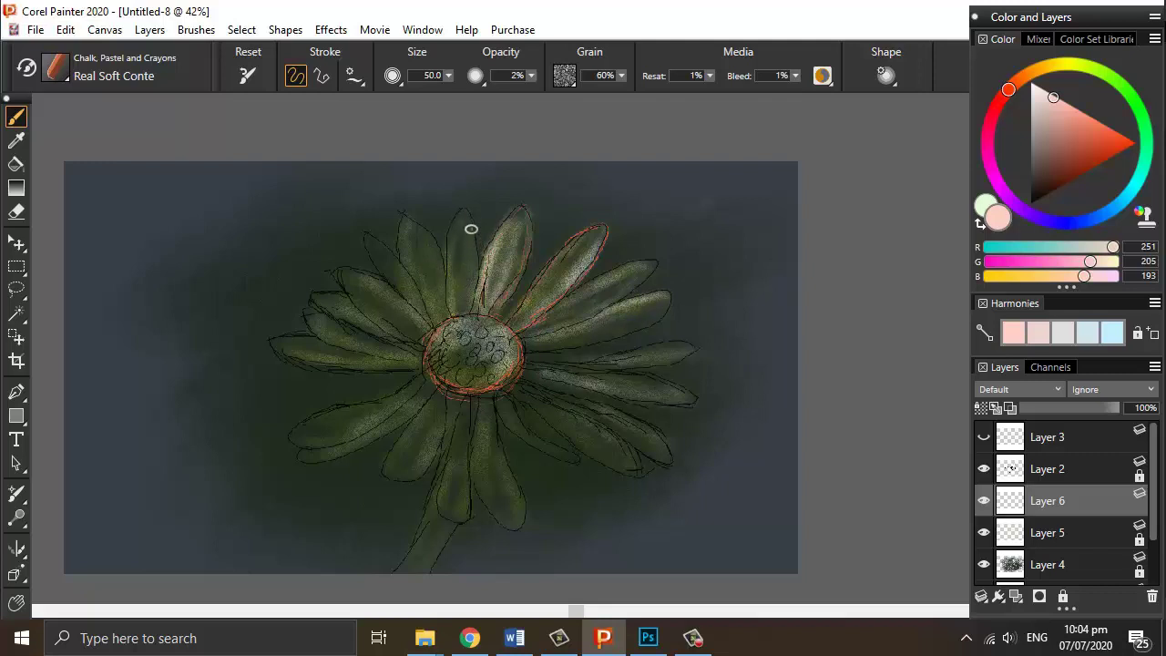
Step: Continue the pale pink highlights on Layer 6 across the top, upper-left and left petals
drag(471, 229, 475, 317)
drag(471, 208, 457, 278)
drag(414, 226, 436, 320)
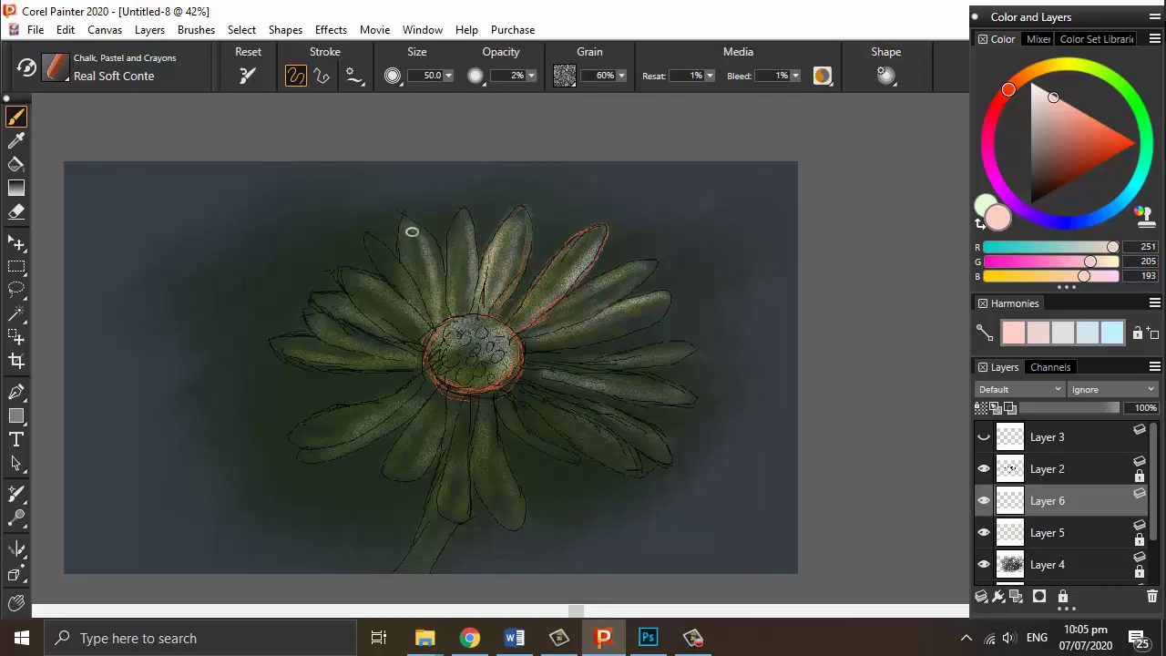
mouse_move(413, 249)
mouse_down()
mouse_move(412, 325)
mouse_move(401, 254)
mouse_move(375, 262)
mouse_move(396, 309)
mouse_move(369, 234)
mouse_move(413, 302)
mouse_up()
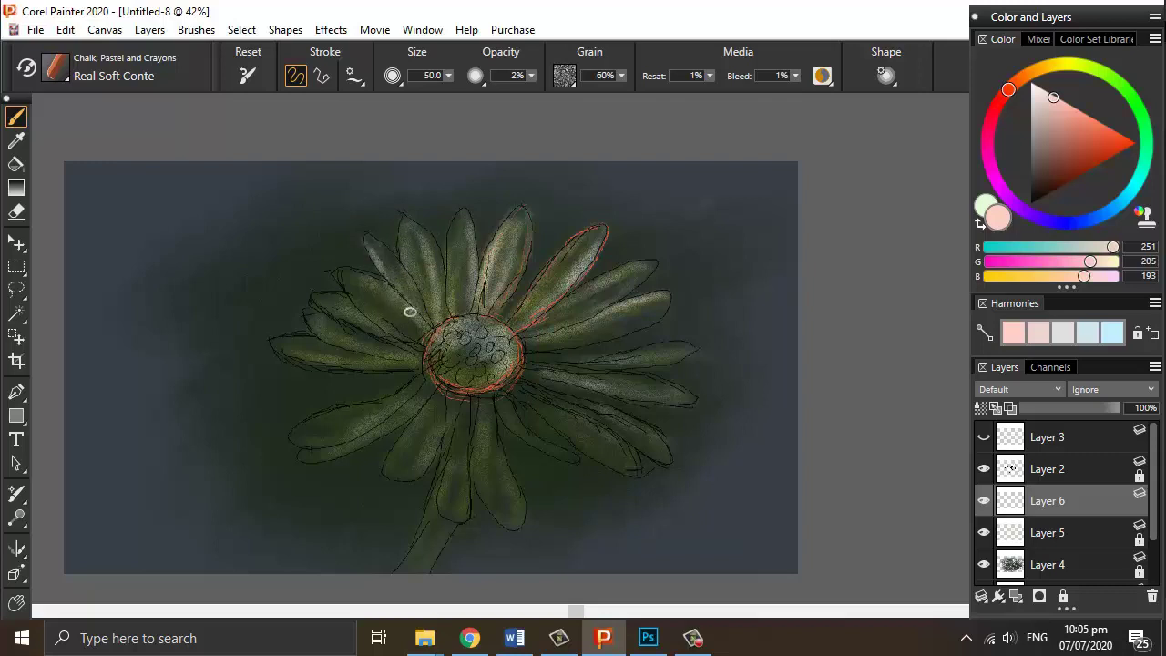
mouse_move(372, 240)
mouse_down()
mouse_move(409, 302)
mouse_move(378, 294)
mouse_move(418, 328)
mouse_up()
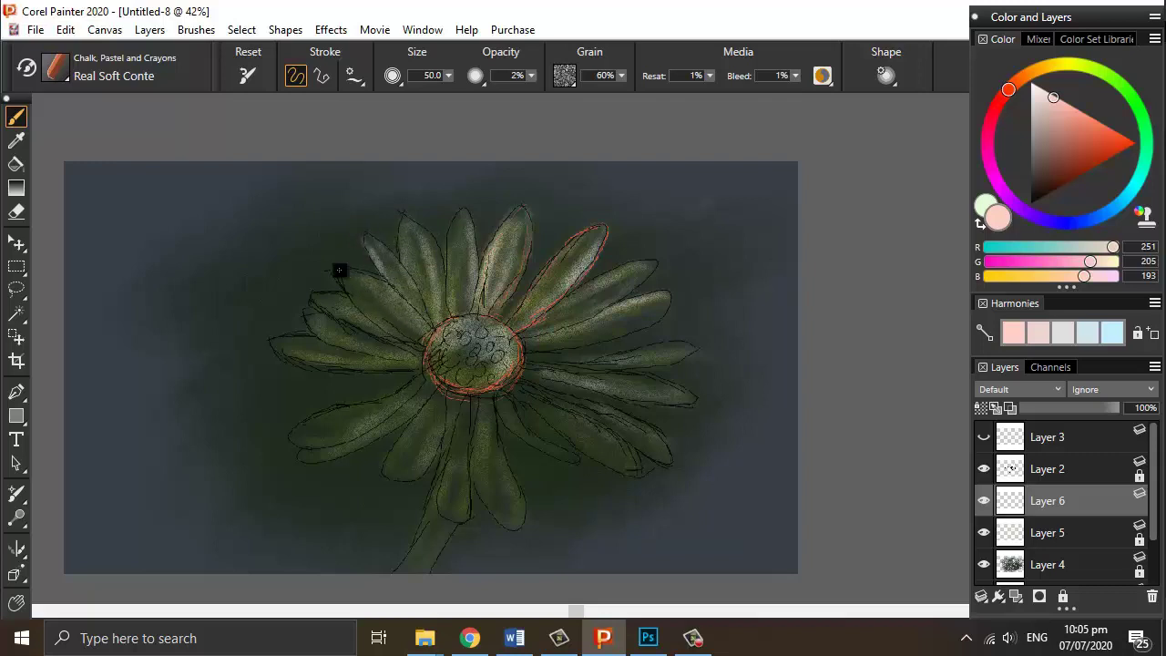
drag(340, 270, 428, 337)
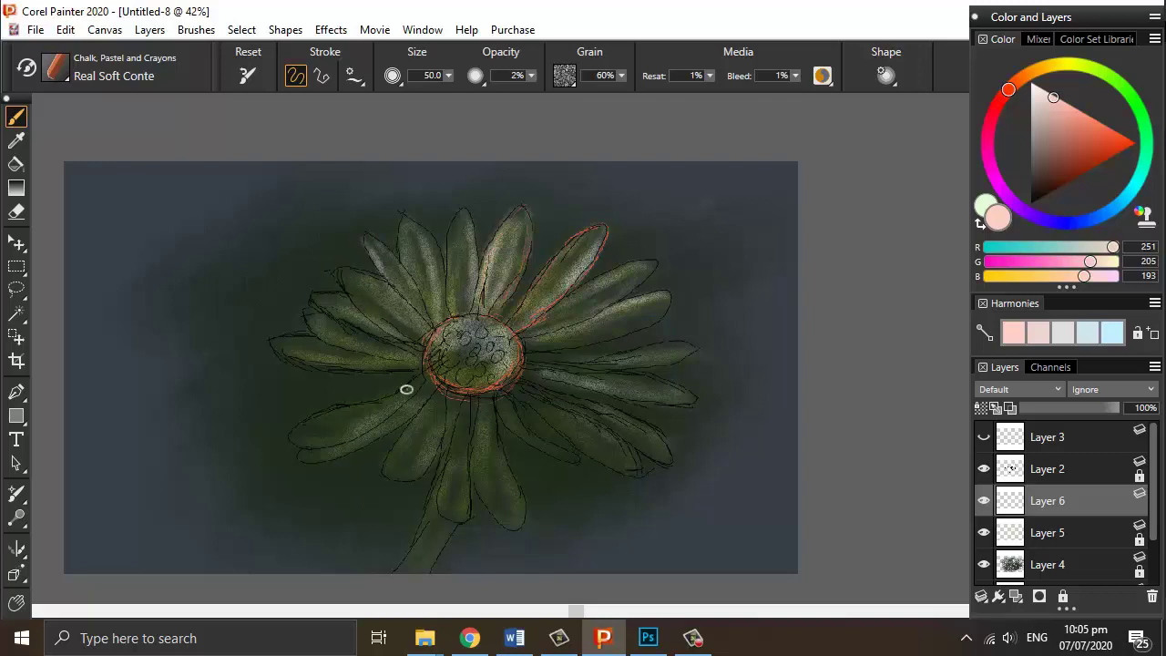
mouse_move(289, 339)
mouse_down()
mouse_move(347, 349)
mouse_move(397, 366)
mouse_up()
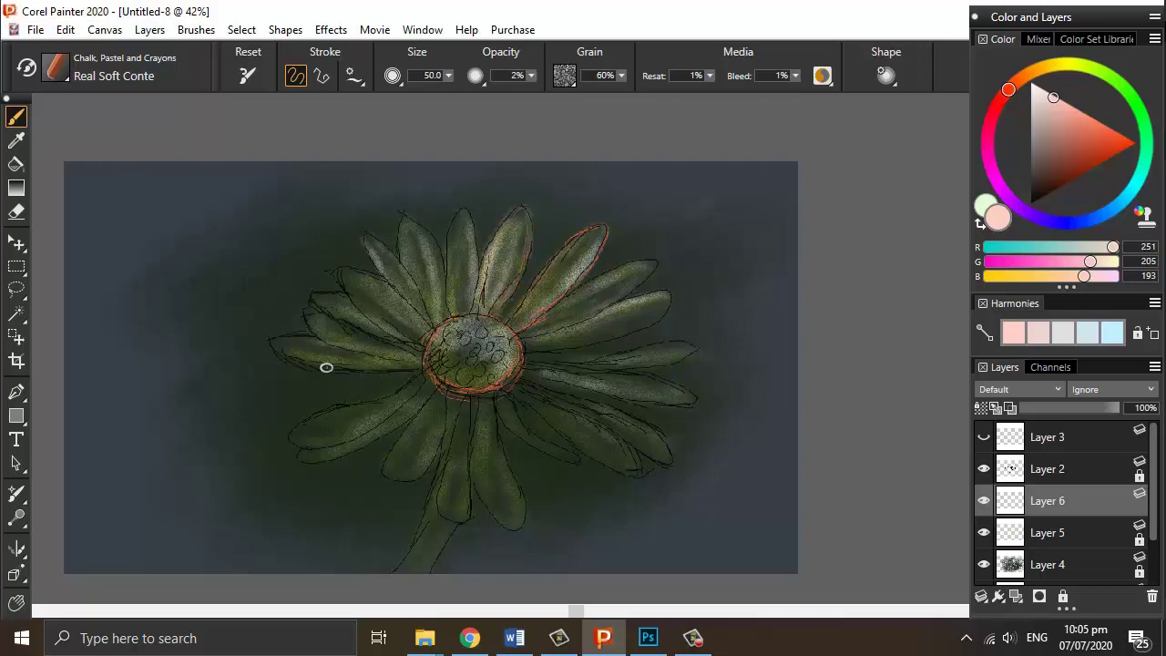
mouse_move(320, 417)
mouse_down()
mouse_move(359, 409)
mouse_move(297, 434)
mouse_move(402, 390)
mouse_up()
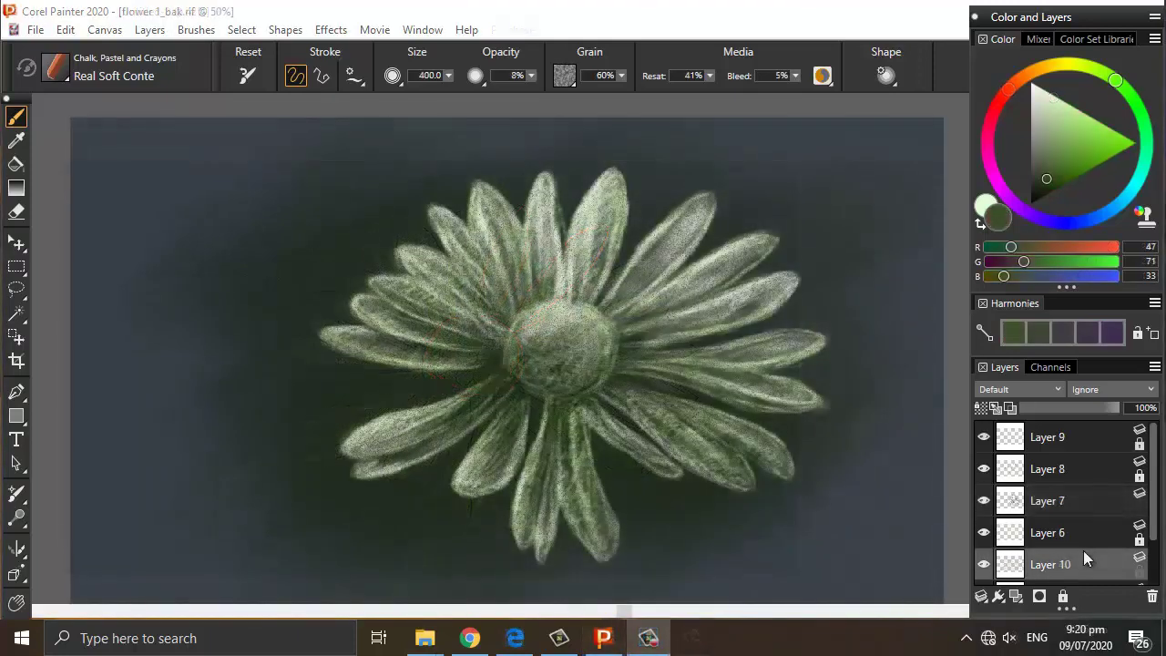
Step: Paint dark green (47, 71, 33) on Layer 10 over the background's upper and right areas at size 400 and 8% opacity
click(1048, 177)
mouse_move(813, 241)
mouse_down()
mouse_move(848, 145)
mouse_move(747, 247)
mouse_move(794, 359)
mouse_up()
mouse_move(472, 157)
mouse_down()
mouse_move(194, 139)
mouse_move(164, 146)
mouse_up()
drag(852, 328, 924, 409)
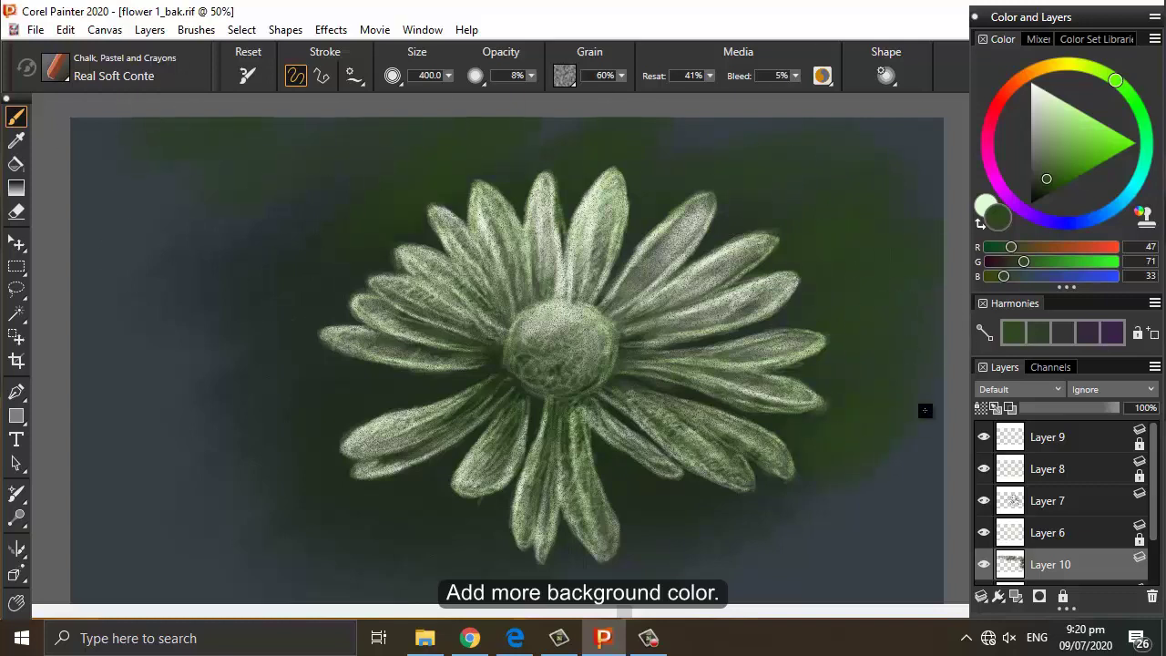
mouse_move(329, 269)
mouse_down()
mouse_move(416, 180)
mouse_move(370, 178)
mouse_up()
Step: Darken the background's left side, lower left and lower right with near-black, adding dark green below the flower's centre
click(1031, 197)
drag(200, 304, 357, 408)
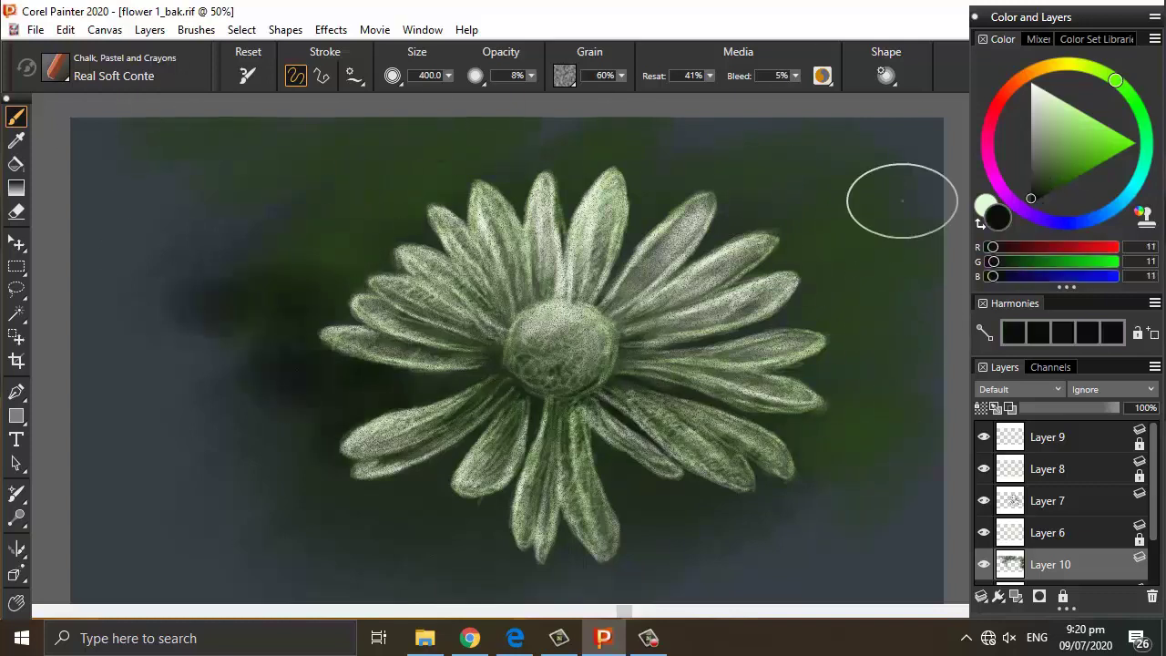
click(1049, 187)
drag(443, 396, 628, 417)
click(1031, 188)
mouse_move(708, 433)
mouse_down()
mouse_move(898, 482)
mouse_move(824, 558)
mouse_up()
mouse_move(158, 215)
mouse_down()
mouse_move(157, 176)
mouse_move(111, 305)
mouse_up()
mouse_move(222, 382)
mouse_down()
mouse_move(377, 515)
mouse_move(442, 528)
mouse_up()
Step: Blend dark grey-green (34, 41, 29) into the background at the lower right and left of the flower
click(1037, 187)
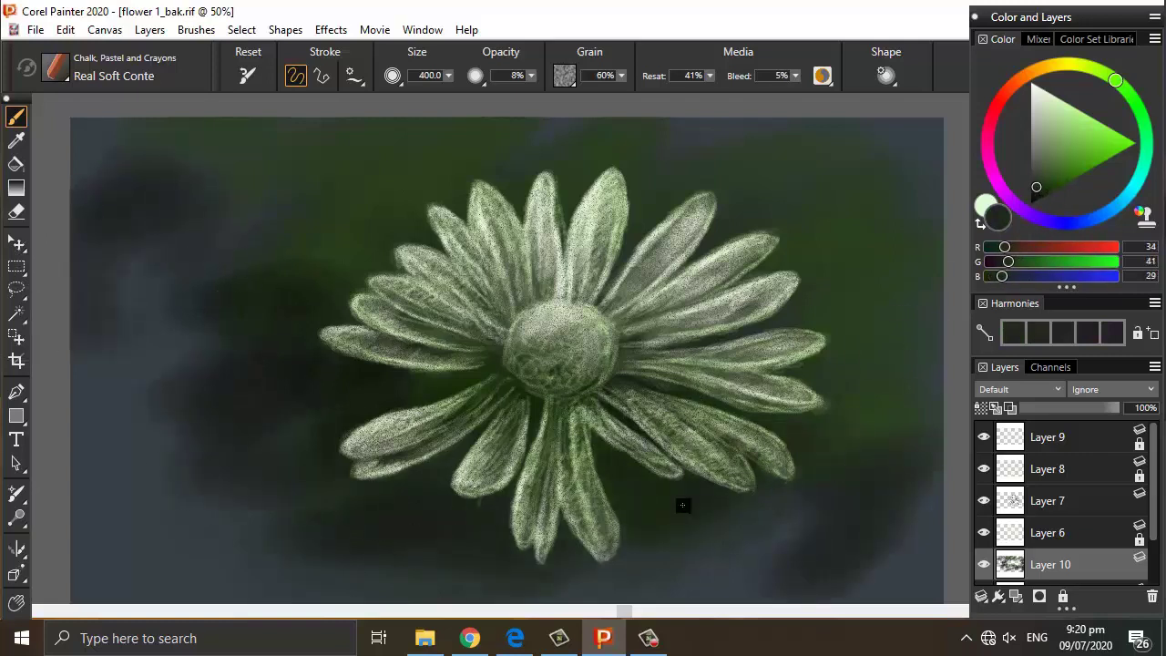
mouse_move(683, 505)
mouse_down()
mouse_move(936, 565)
mouse_move(910, 492)
mouse_up()
mouse_move(247, 328)
mouse_down()
mouse_move(184, 414)
mouse_move(178, 466)
mouse_up()
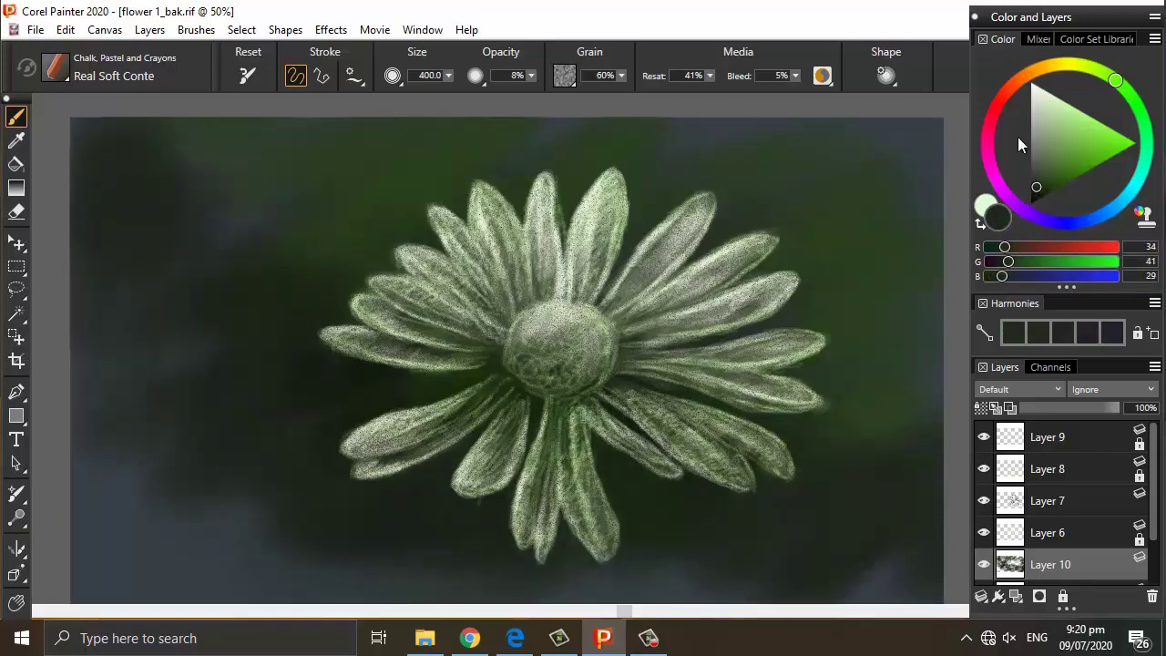
Step: Paint a richer green (34, 70, 12) into the background left of and below the flower, then pick another green shade
click(1055, 184)
mouse_move(265, 401)
mouse_down()
mouse_move(289, 239)
mouse_move(376, 326)
mouse_up()
drag(643, 381, 643, 495)
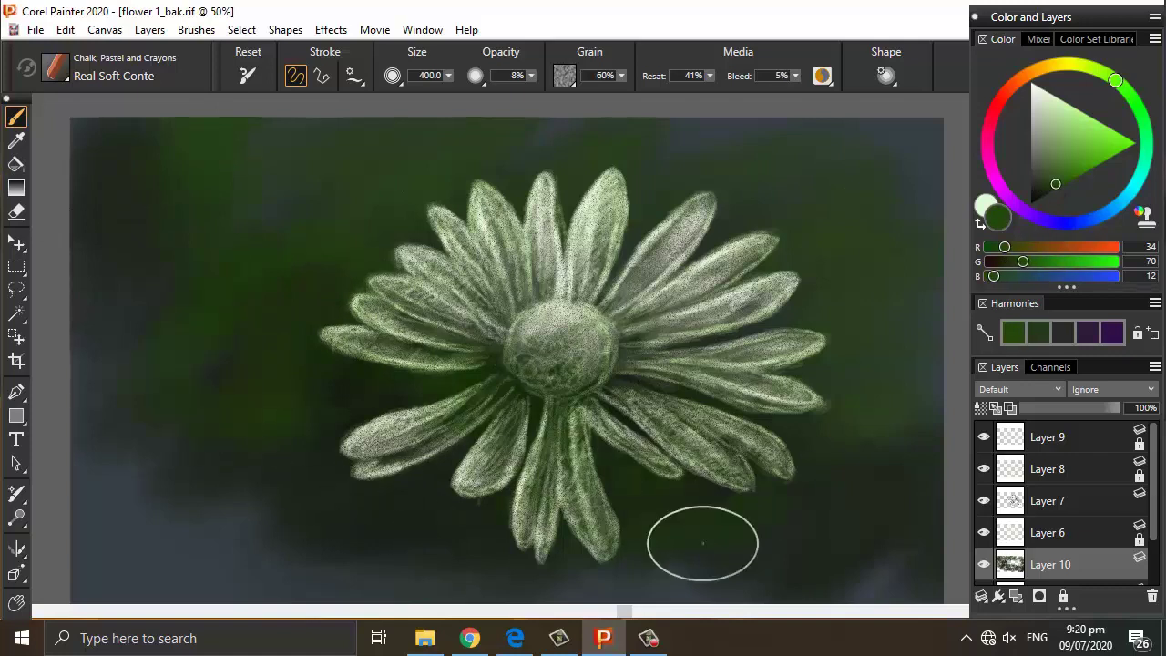
click(1043, 170)
alt+click(298, 279)
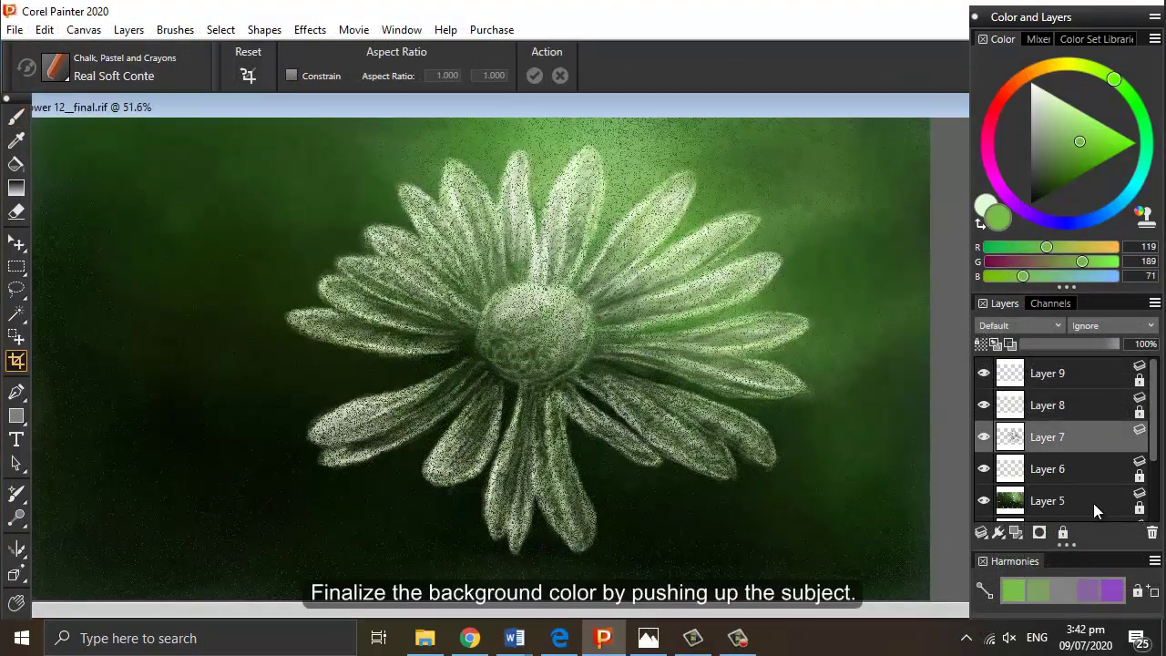
Step: Add a new layer directly above Layer 5 in the final flower painting
click(1093, 503)
click(998, 532)
click(1015, 533)
Step: Paint near-black (20, 20, 20) across the lower background on Layer 10 with the brush at size 326.6 and 10% opacity
click(1044, 182)
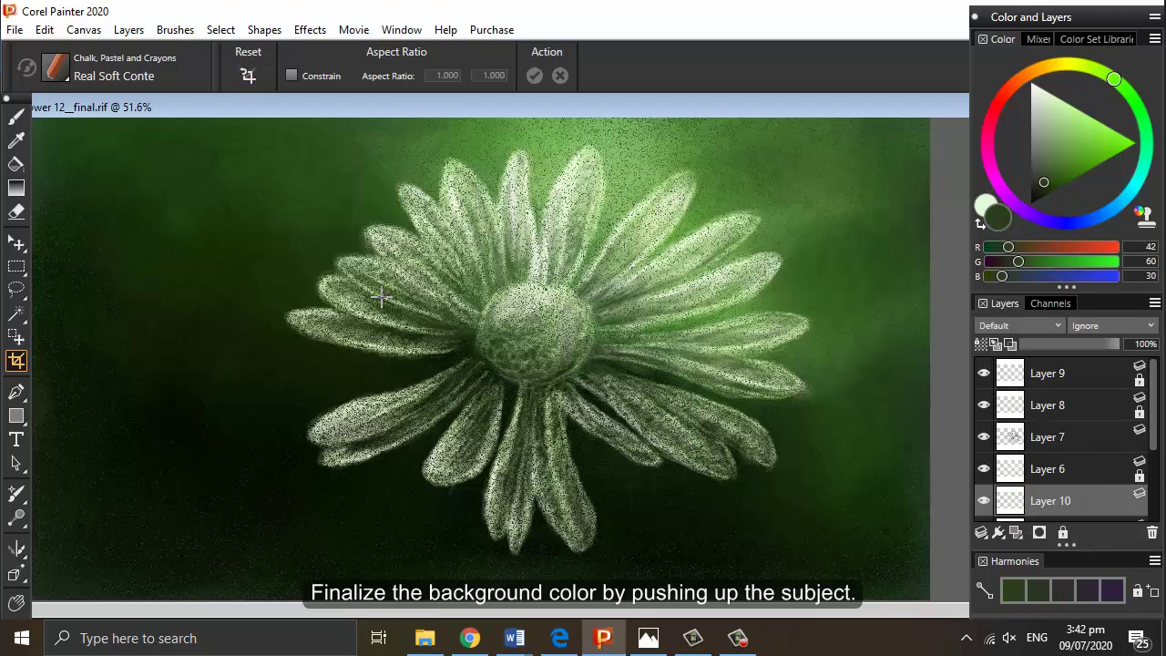
key(b)
click(448, 76)
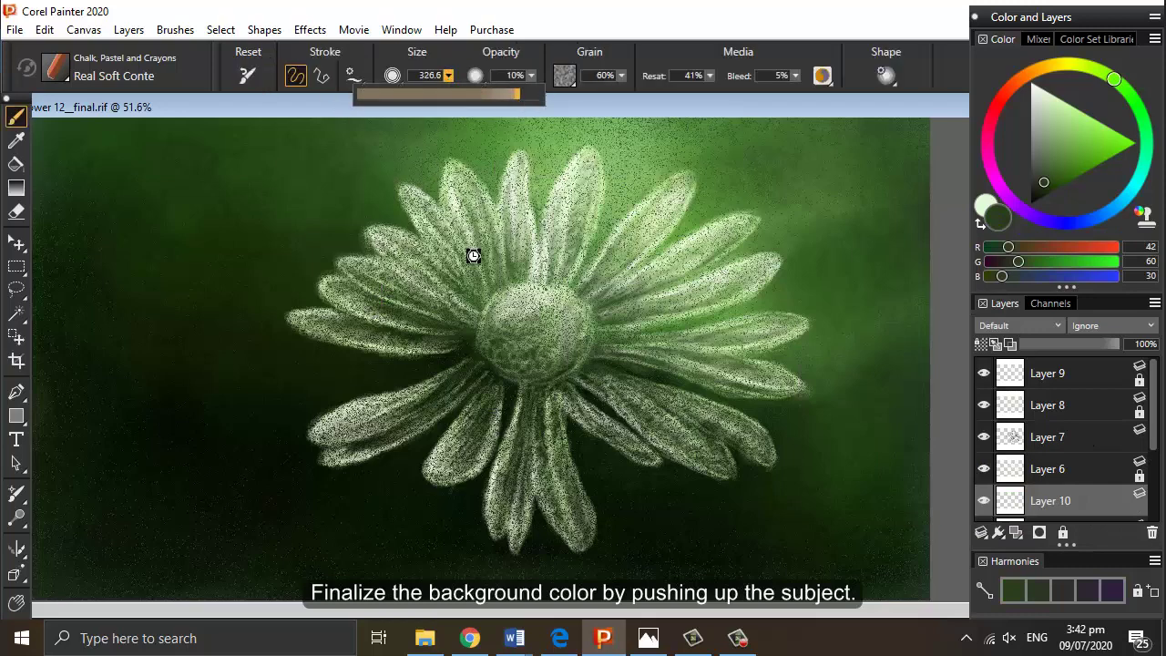
click(1030, 193)
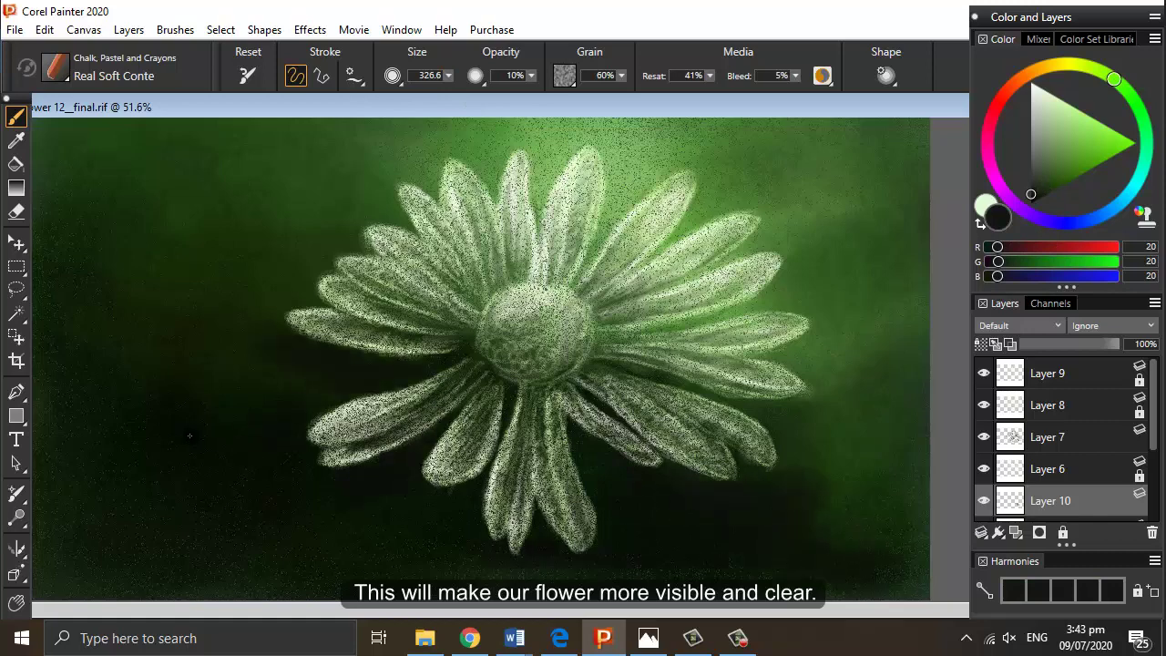
mouse_move(100, 303)
mouse_down()
mouse_move(521, 488)
mouse_move(875, 515)
mouse_up()
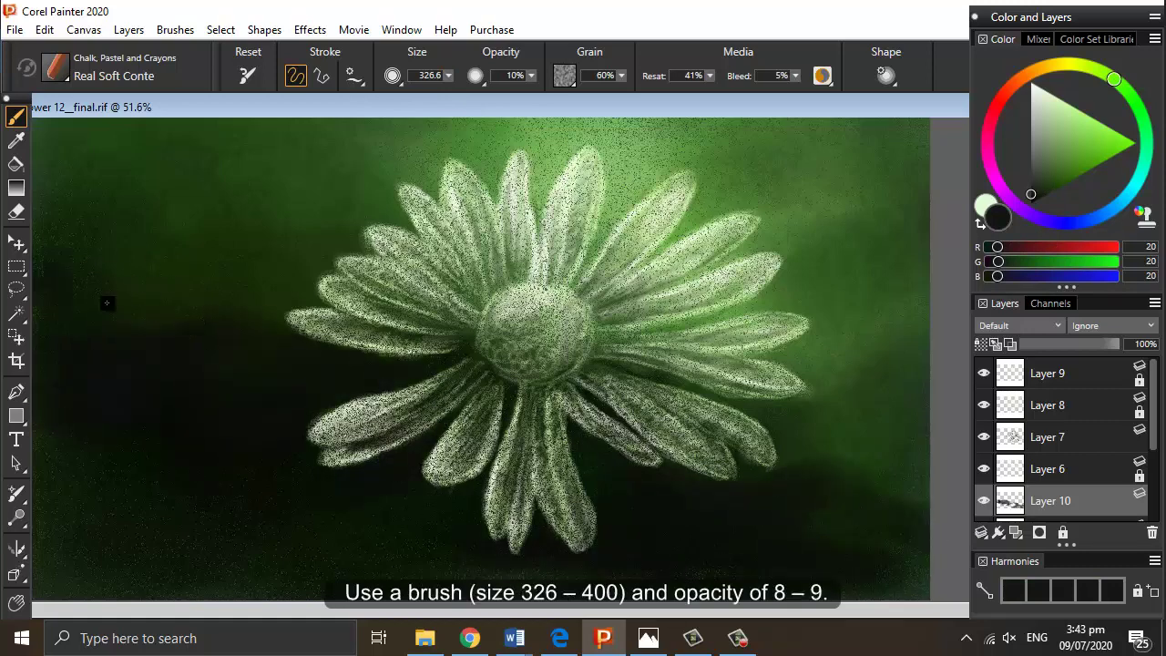
Step: Deepen the background's lower-left area with a darker near-black (14, 14, 14)
alt+click(192, 262)
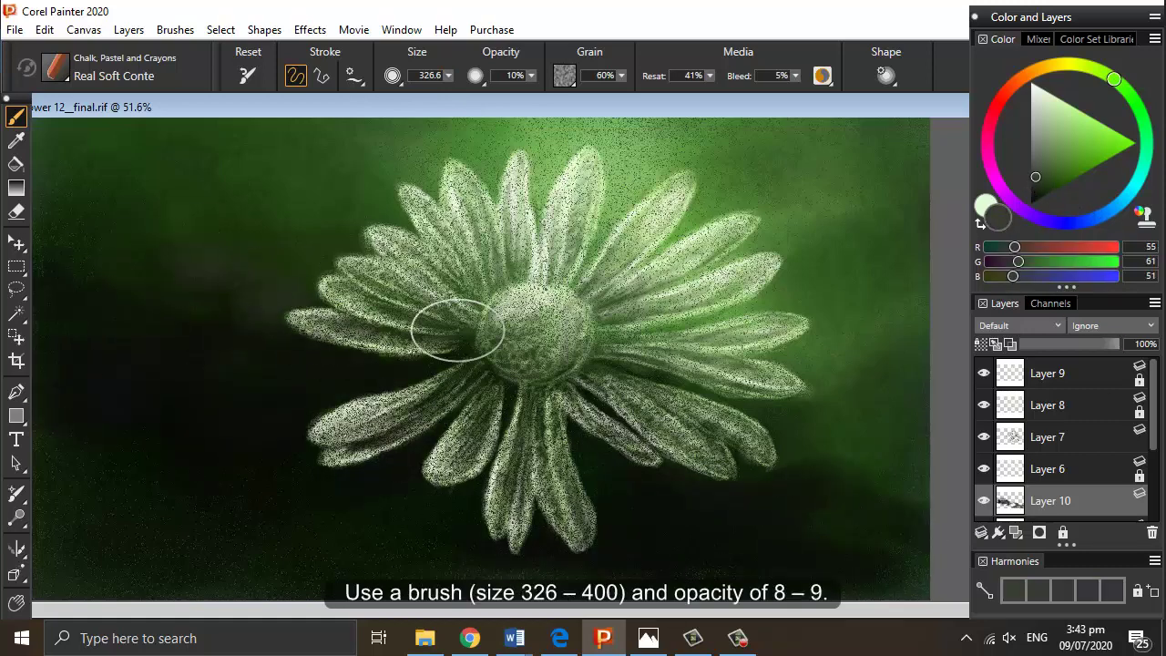
click(1031, 196)
drag(36, 452, 497, 558)
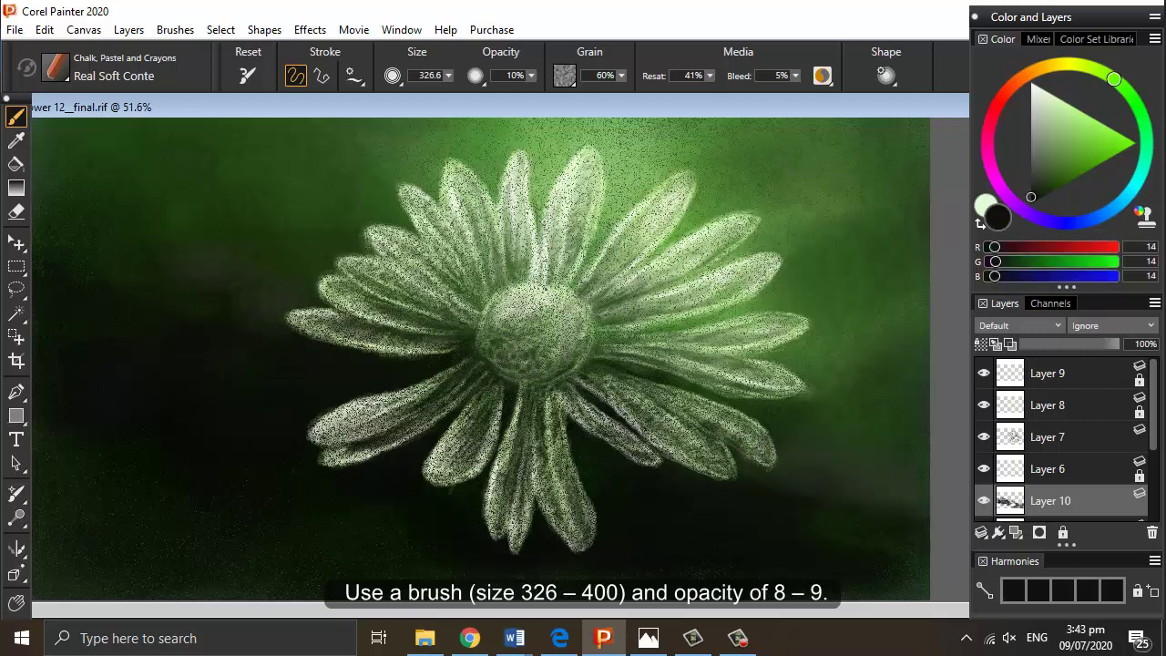
Step: Brush dark grey-green (42, 48, 38) over the background at the lower right of the flower
click(1035, 184)
drag(801, 532, 830, 478)
drag(763, 500, 801, 501)
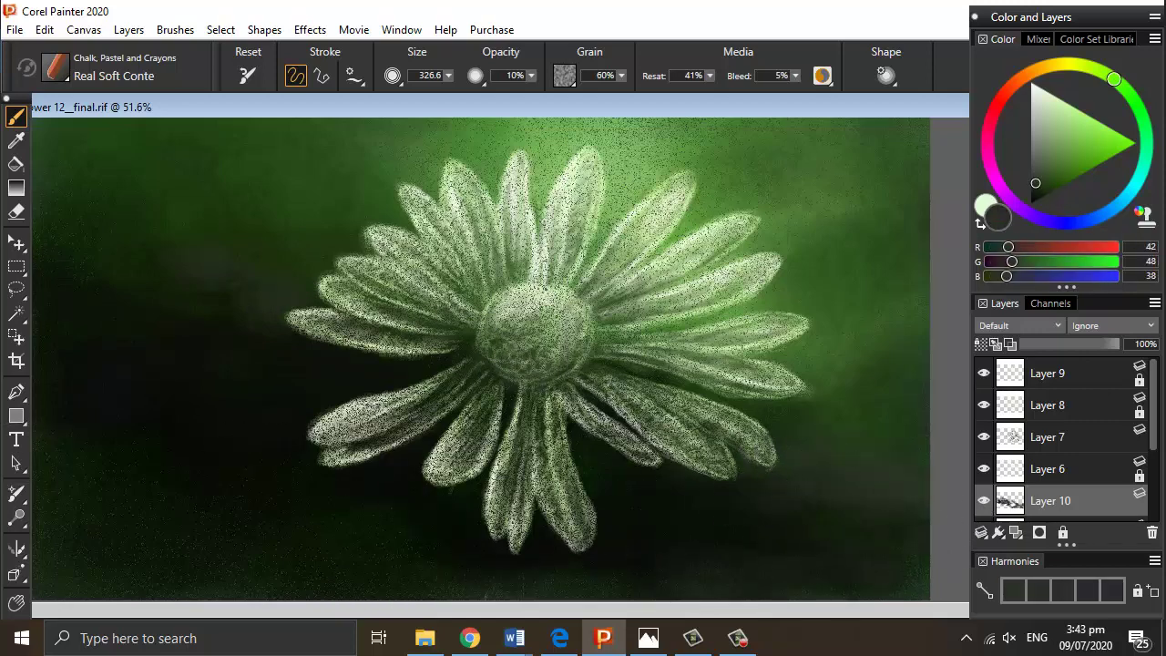
Step: Brush grey (64, 64, 64) and near-black (16, 16, 16) over the background's lower-right area on Layer 10
click(1030, 173)
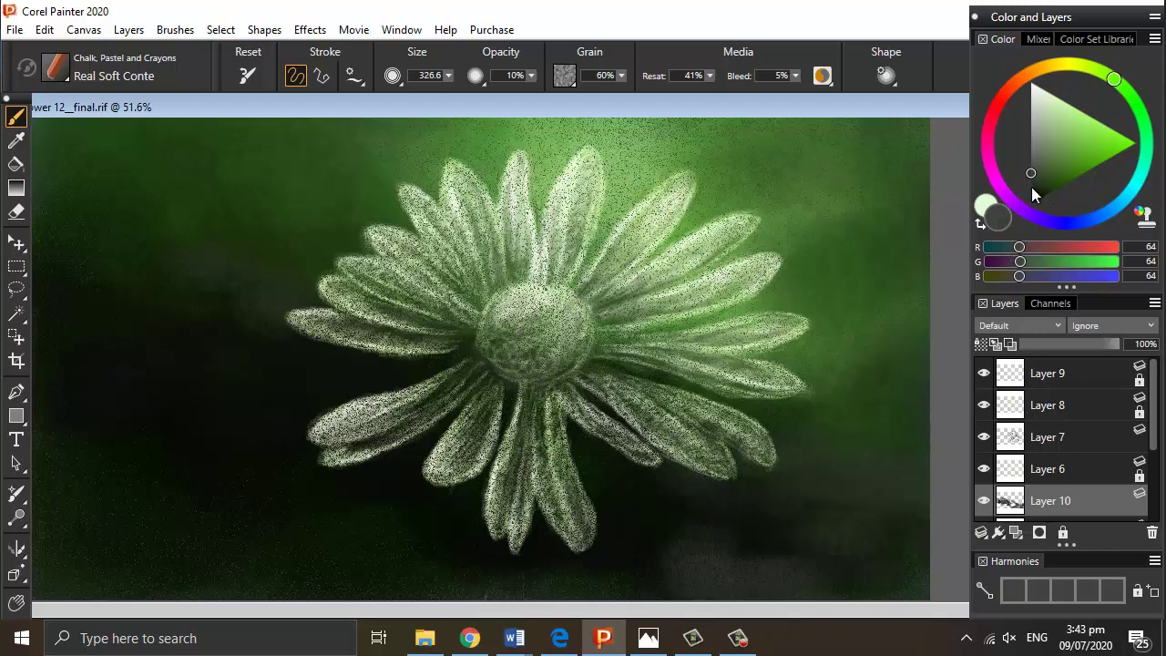
click(1040, 194)
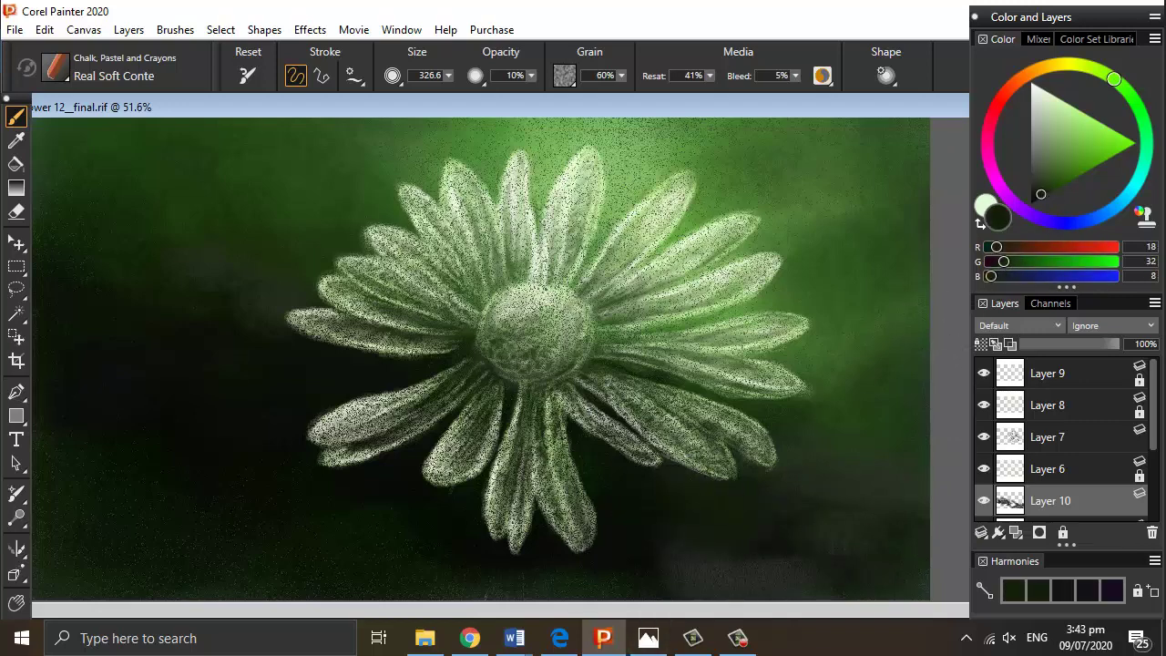
alt+click(729, 559)
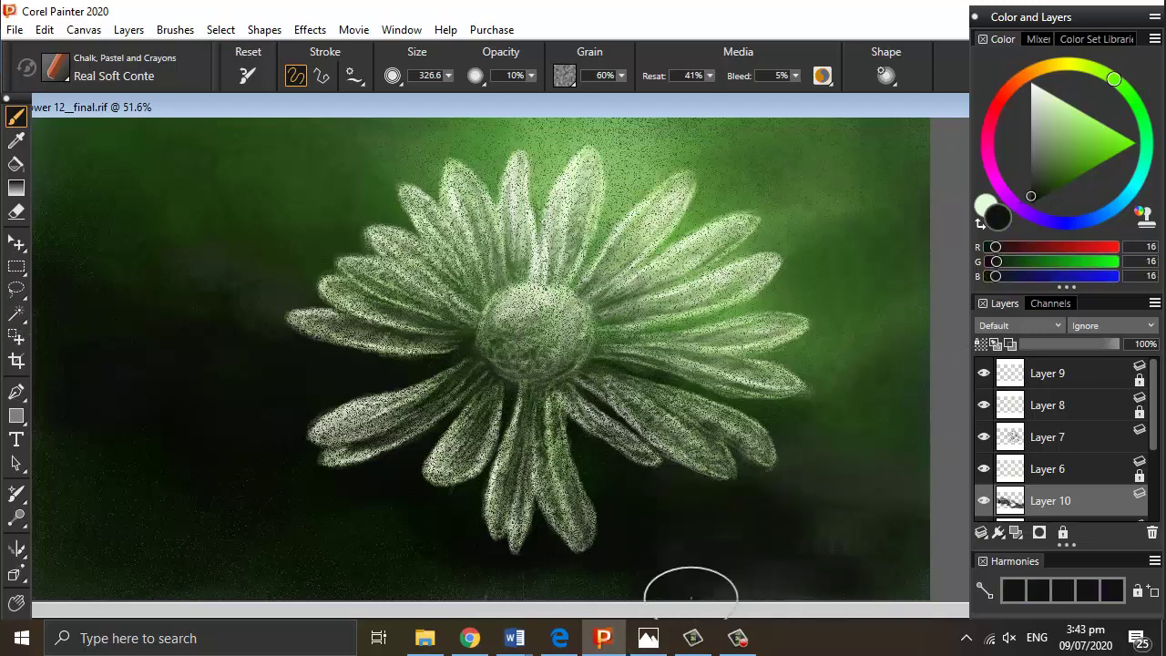
Step: Blend dark grey and near-black (3, 3, 3) patches into the background below and beside the flower
click(1034, 184)
mouse_move(590, 560)
mouse_down()
mouse_move(522, 590)
mouse_move(595, 540)
mouse_up()
click(1031, 201)
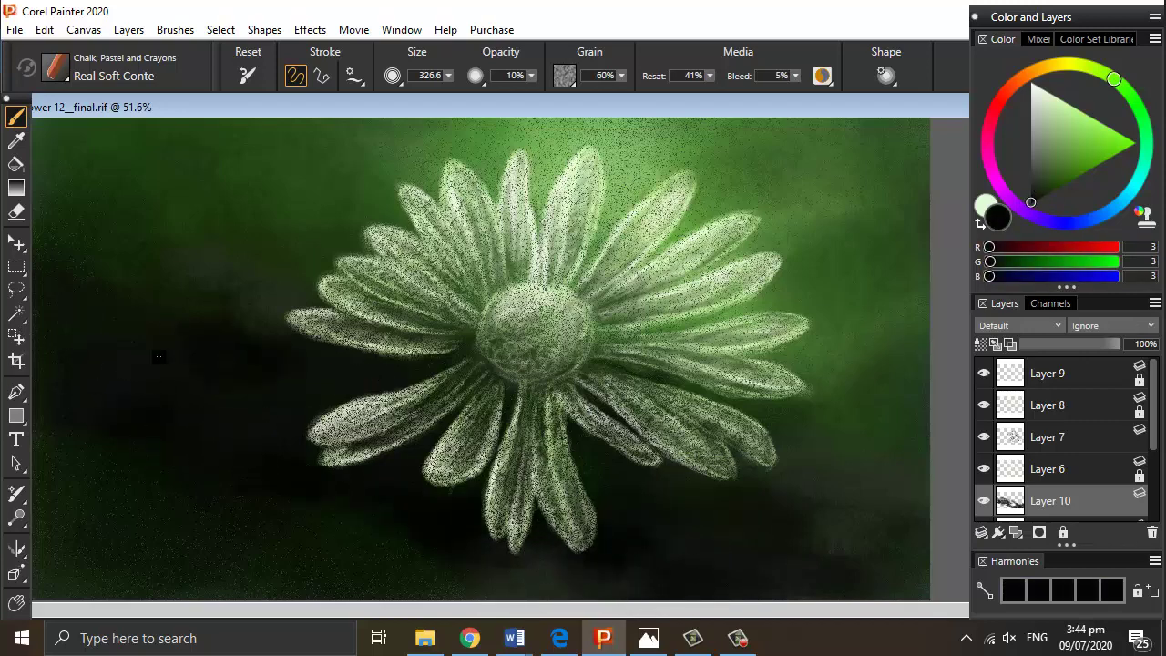
click(1033, 191)
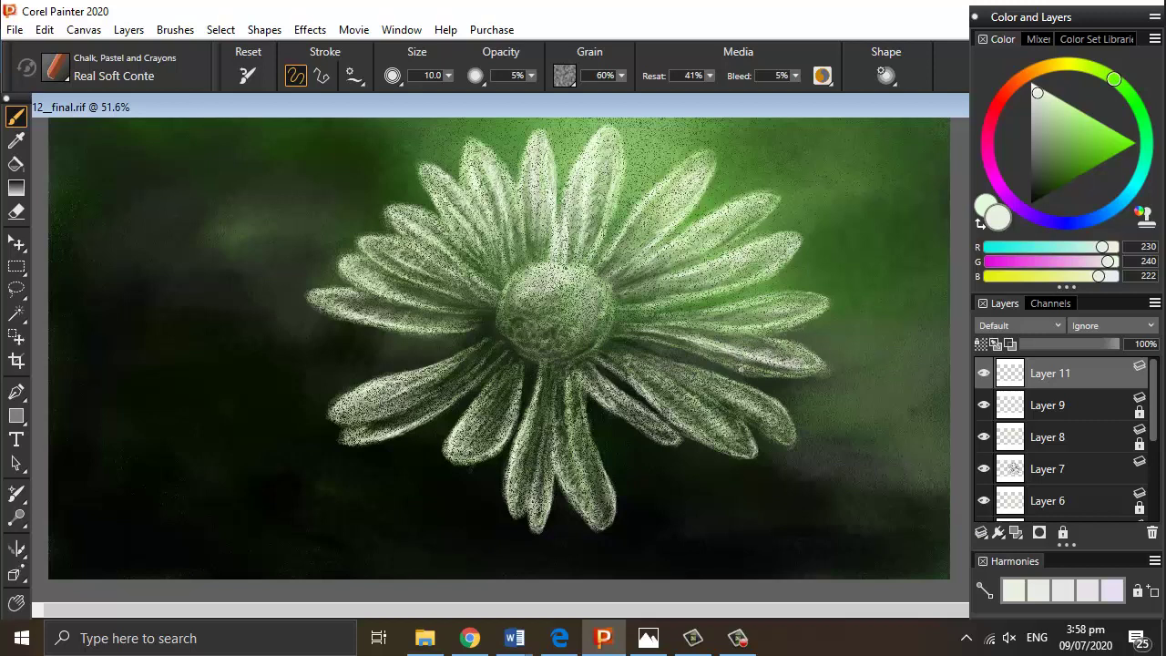
Step: Paint pale green-white (230, 240, 222) highlights on the right petals and the centre's florets on Layer 11, at size 10 and 5% opacity
drag(741, 369, 813, 374)
mouse_move(707, 326)
mouse_down()
mouse_move(689, 326)
mouse_move(812, 315)
mouse_move(788, 319)
mouse_up()
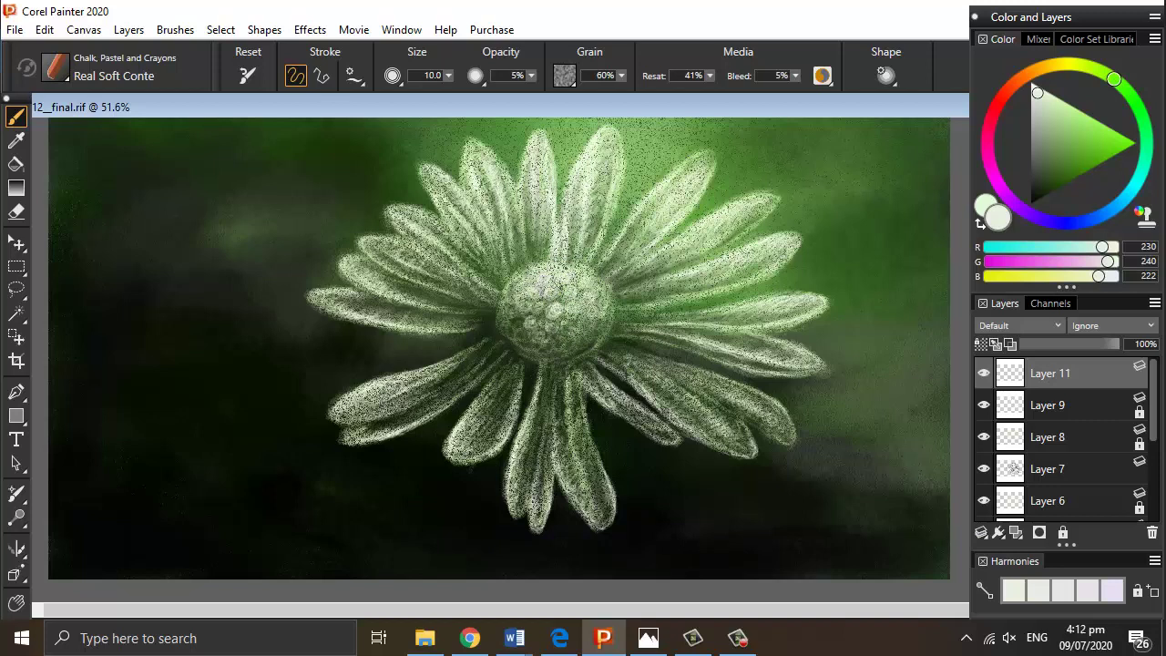
drag(571, 325, 573, 325)
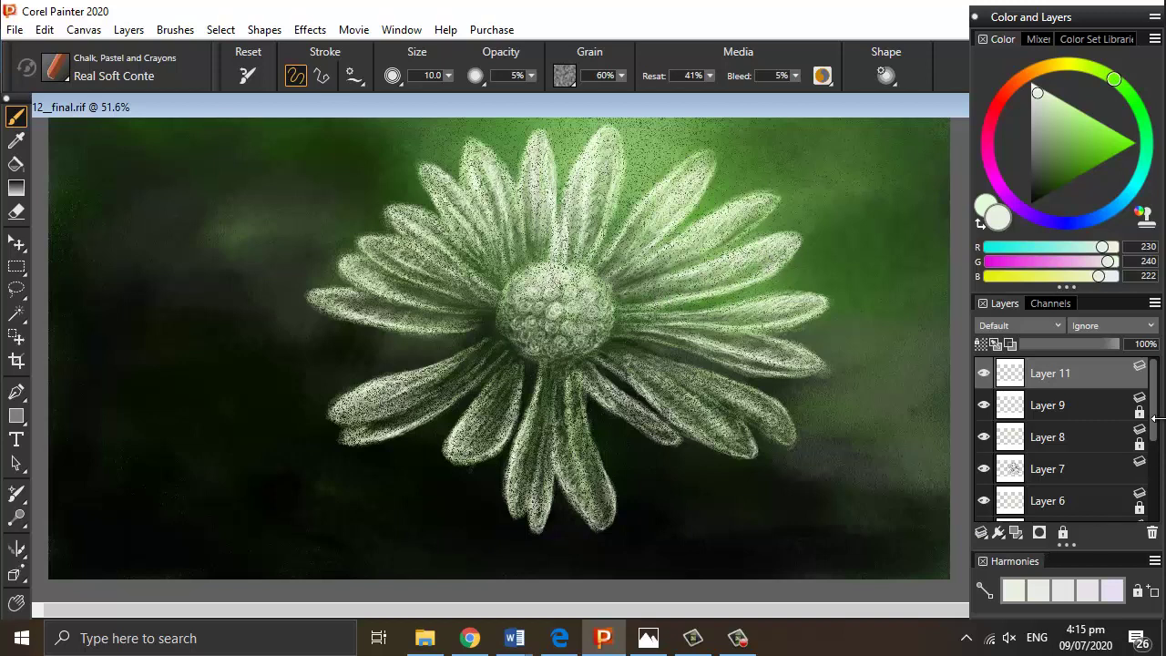
Step: Tint the florets of the flower centre orange (219, 136, 41) on Layer 14 with the brush at size 5 and 2% opacity
scroll(1156, 437, down, 3)
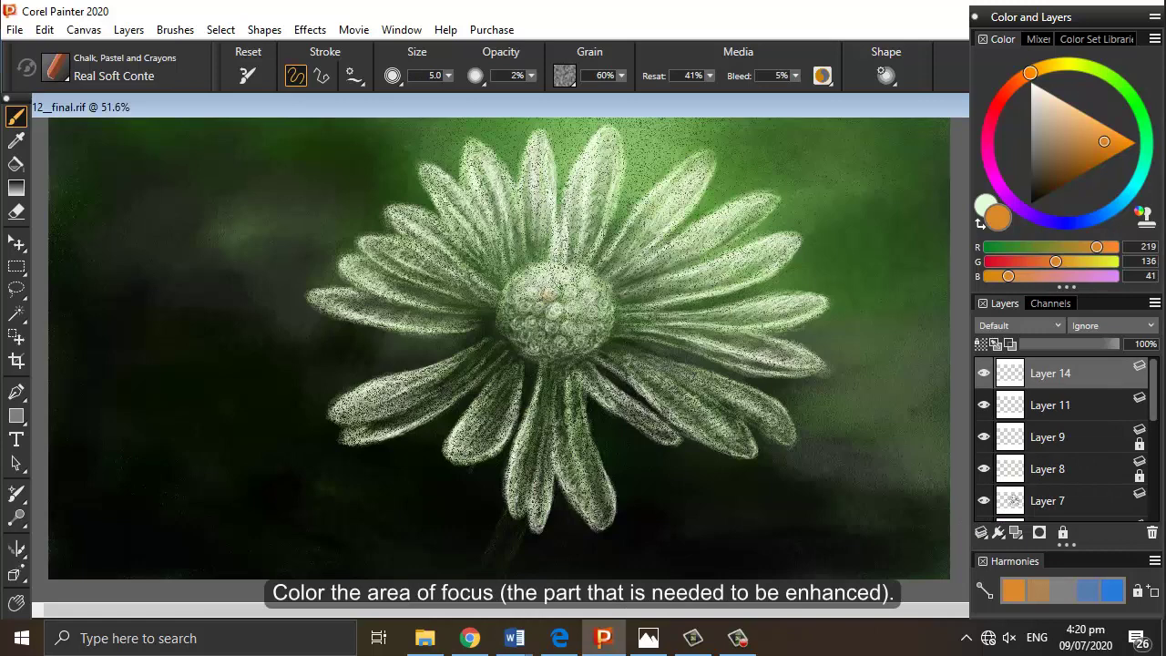
drag(561, 301, 564, 291)
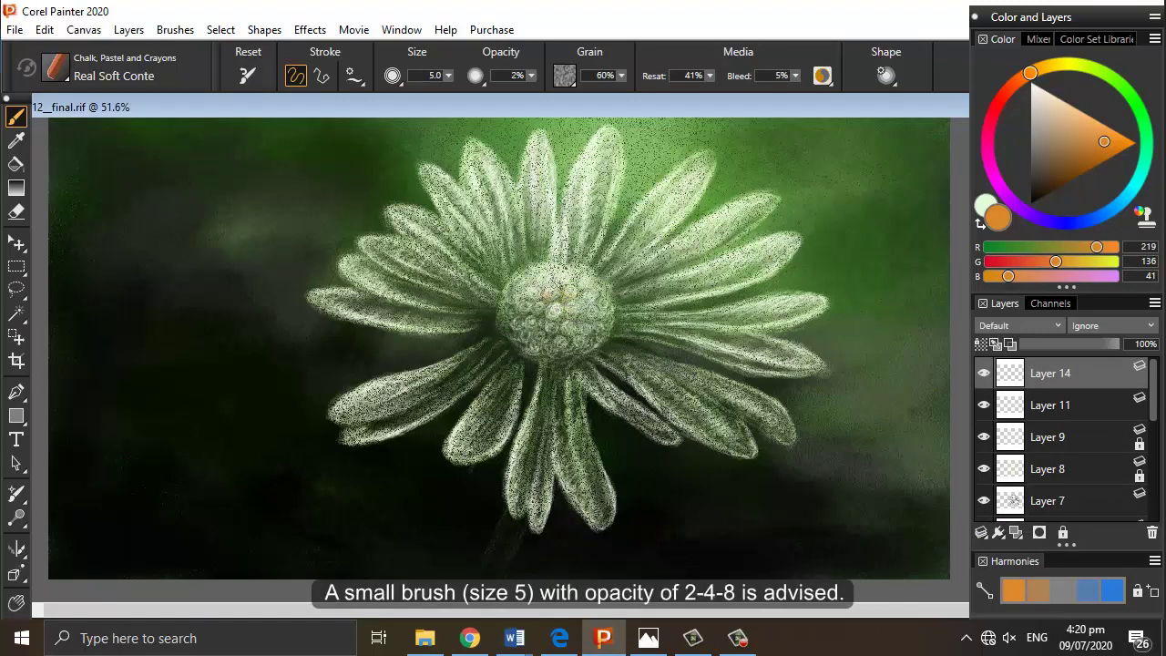
drag(553, 308, 557, 309)
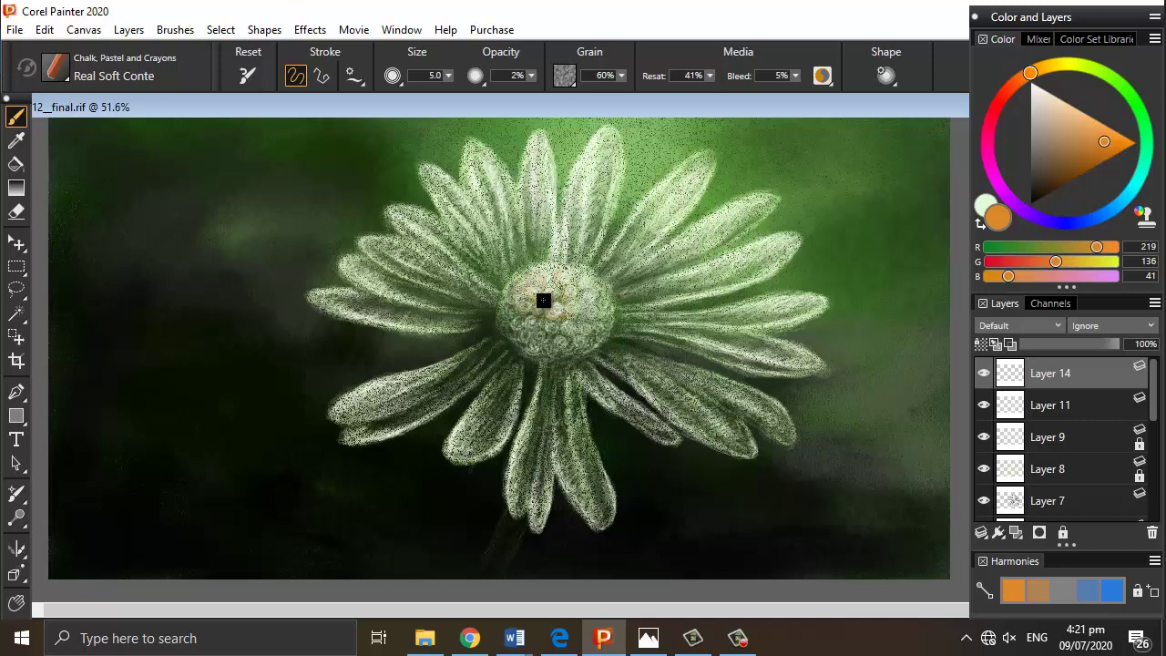
drag(570, 306, 572, 317)
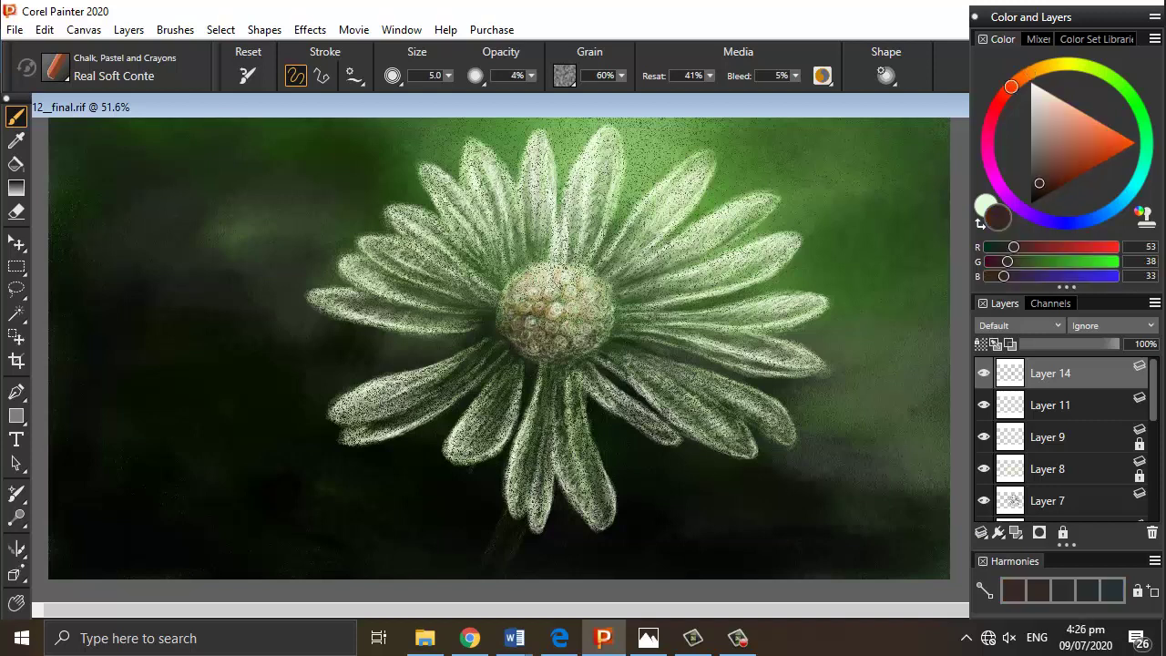
Step: Shade the gaps and rim of the flower centre with reds from (66, 20, 25) through (109, 27, 35) to (166, 30, 43) at 4% opacity
click(1054, 179)
click(993, 110)
click(1051, 183)
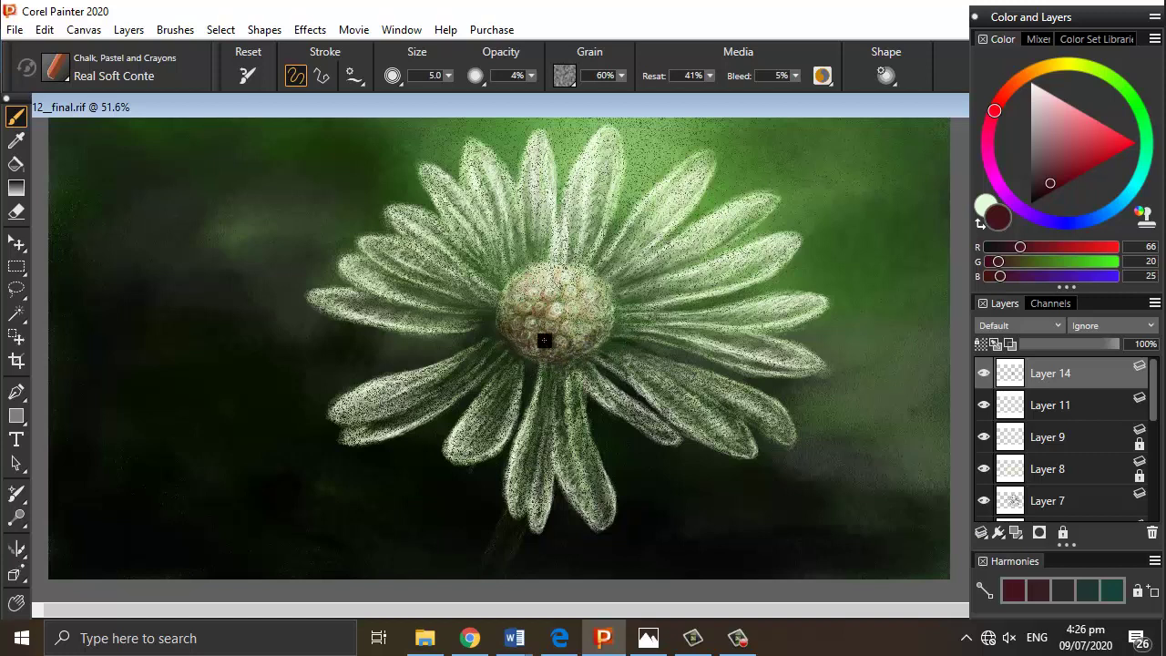
click(1065, 171)
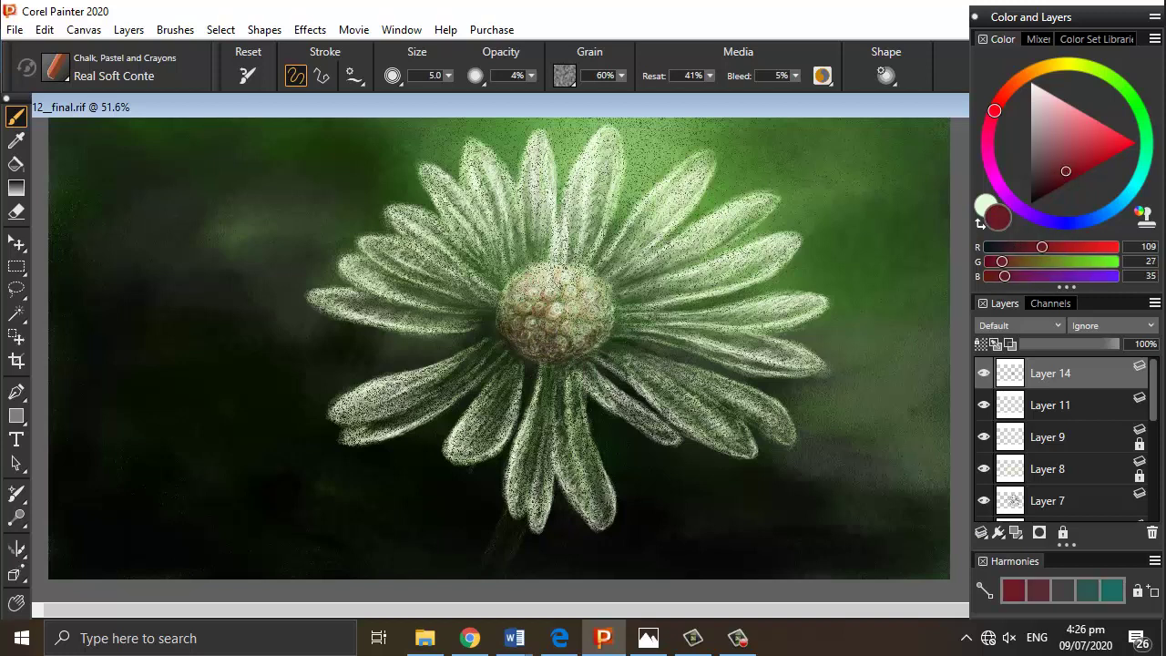
click(1088, 157)
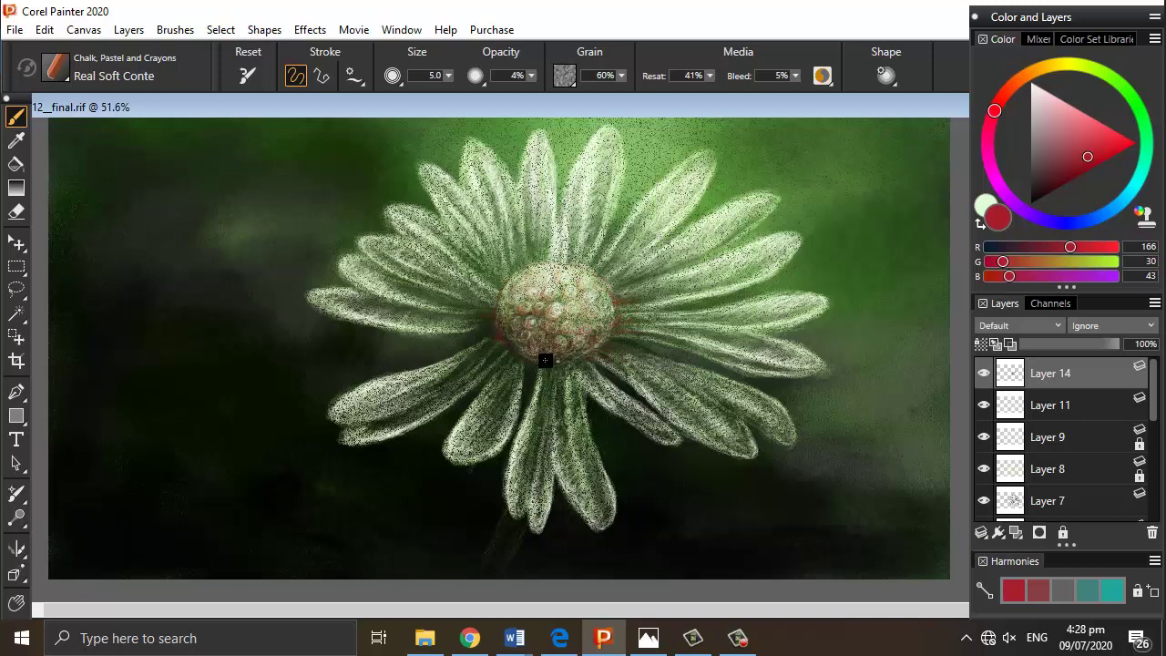
Step: Darken the rim around the flower centre with dark reddish brown (57, 29, 32) and near-black (18, 18, 18), raising the opacity to 8%
click(1043, 183)
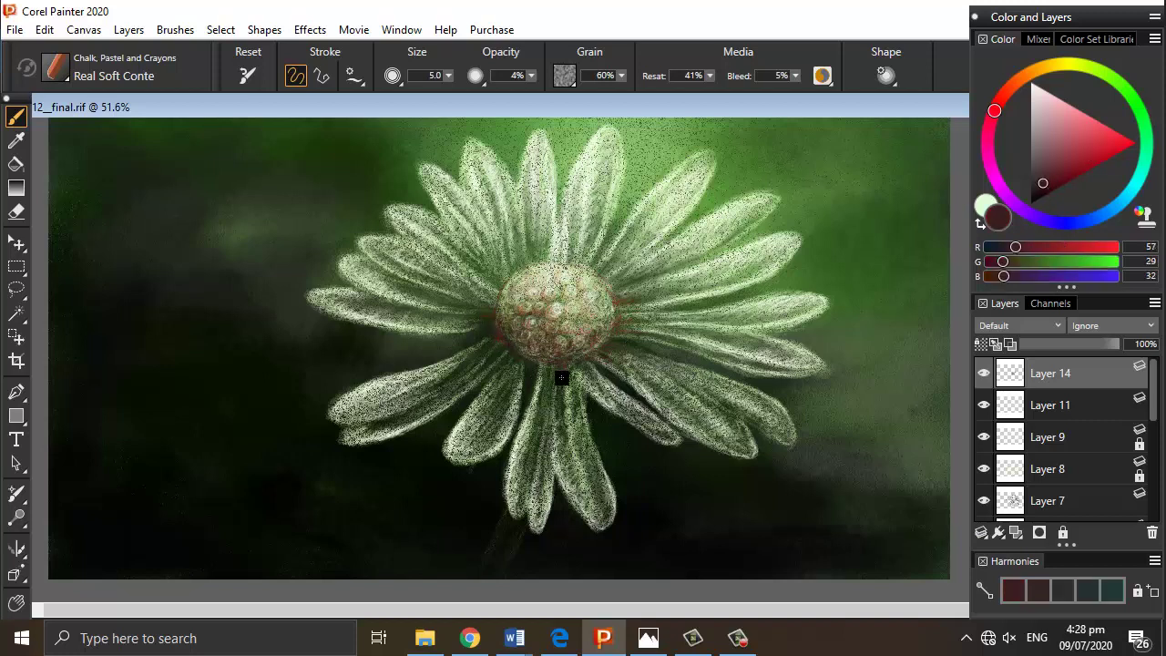
click(1121, 85)
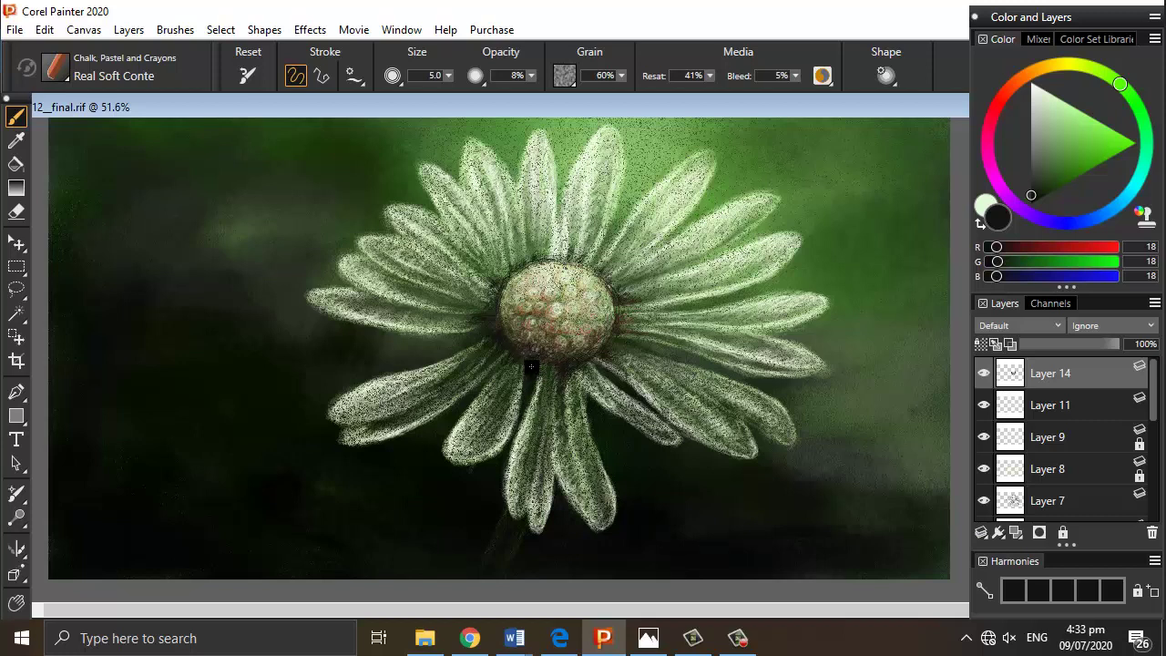
click(1035, 178)
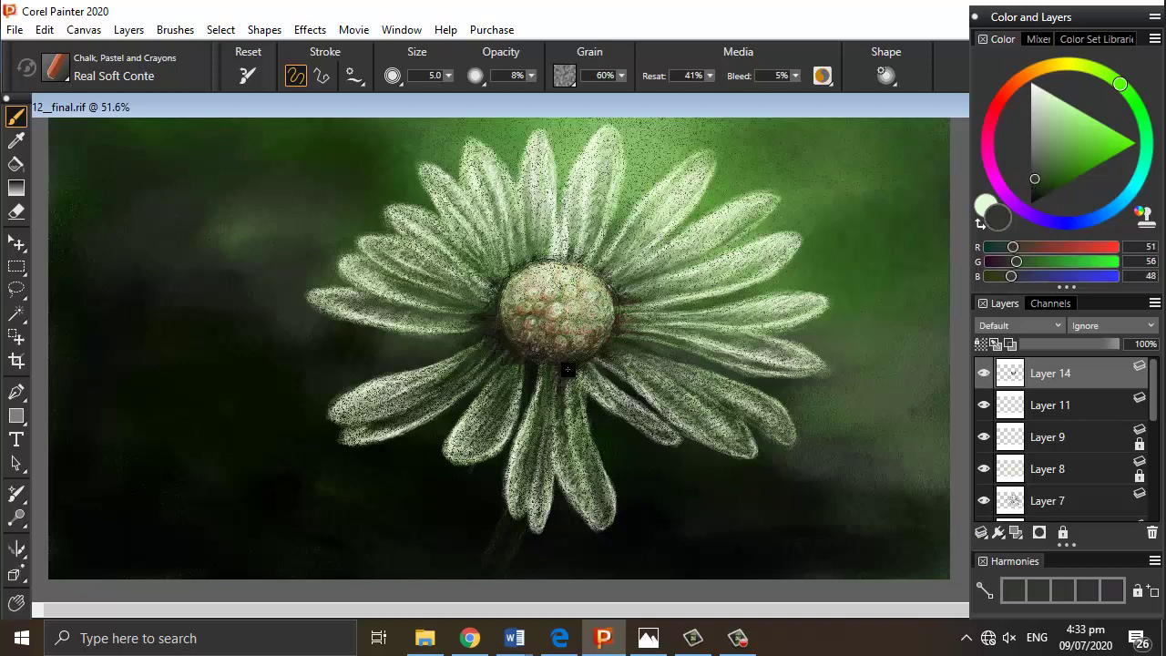
key(ctrl+z)
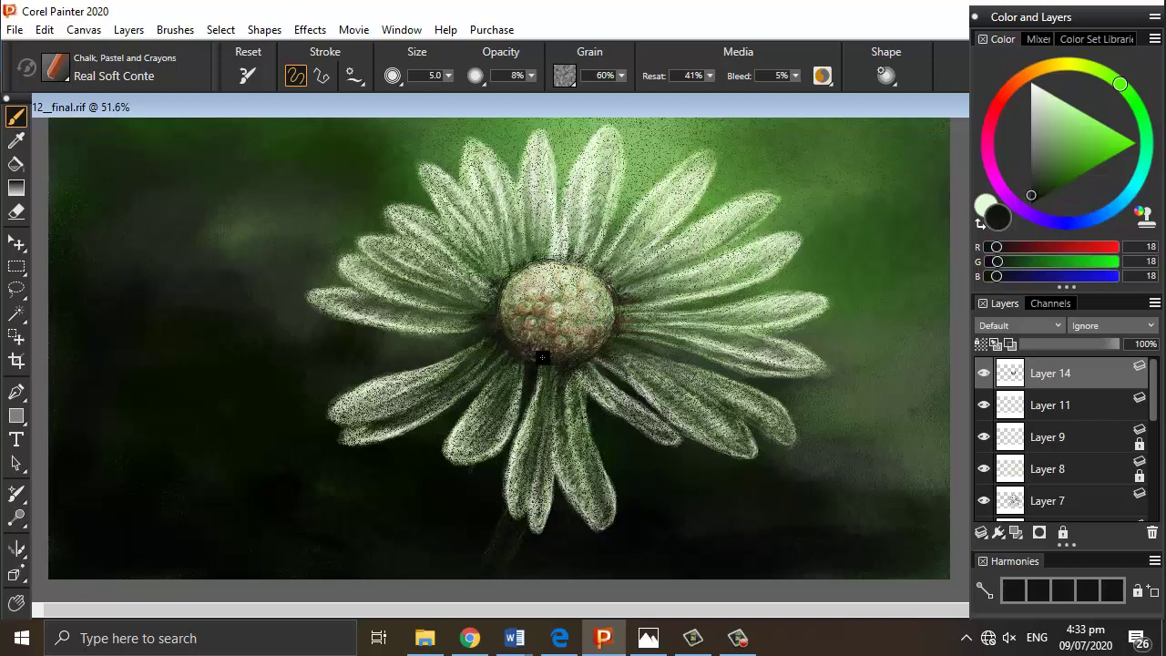
Step: Shade around the flower centre and the inner ends of the upper petals with grey-greens (51, 56, 48), (89, 107, 81) and (64, 80, 56)
click(1036, 179)
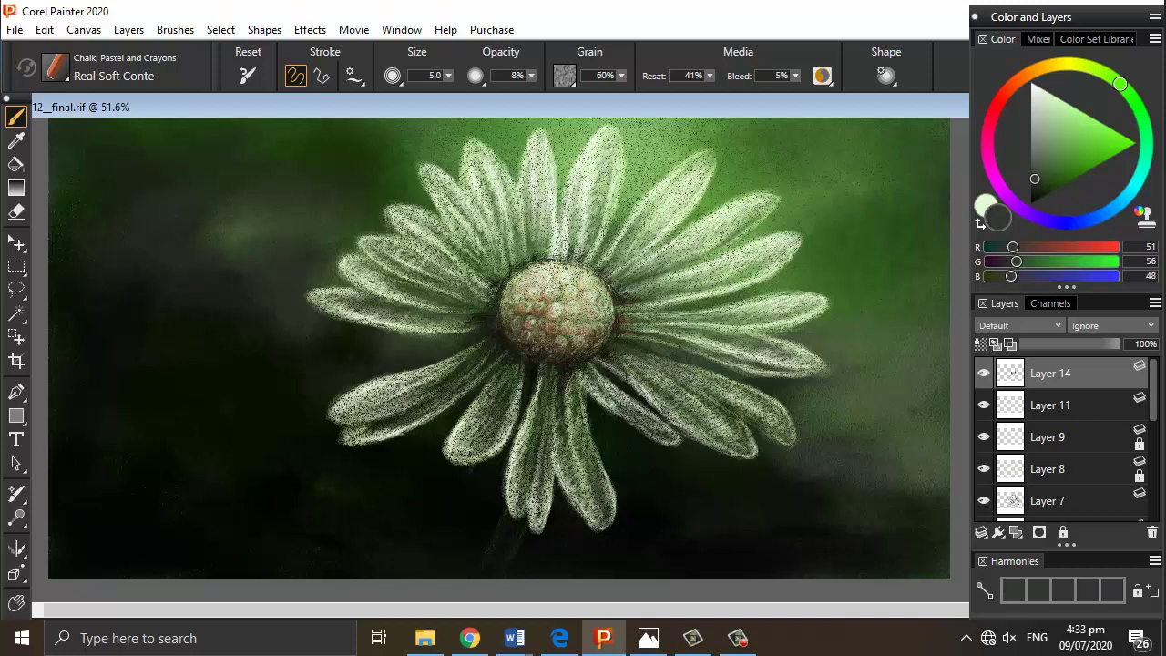
click(1042, 158)
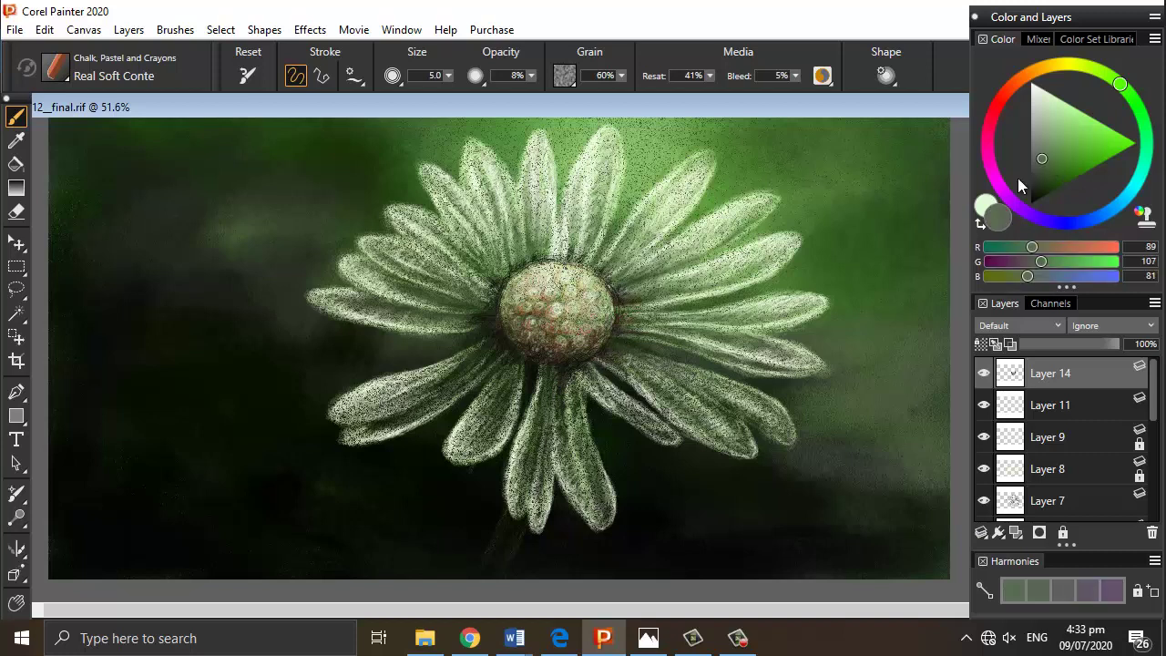
alt+click(624, 294)
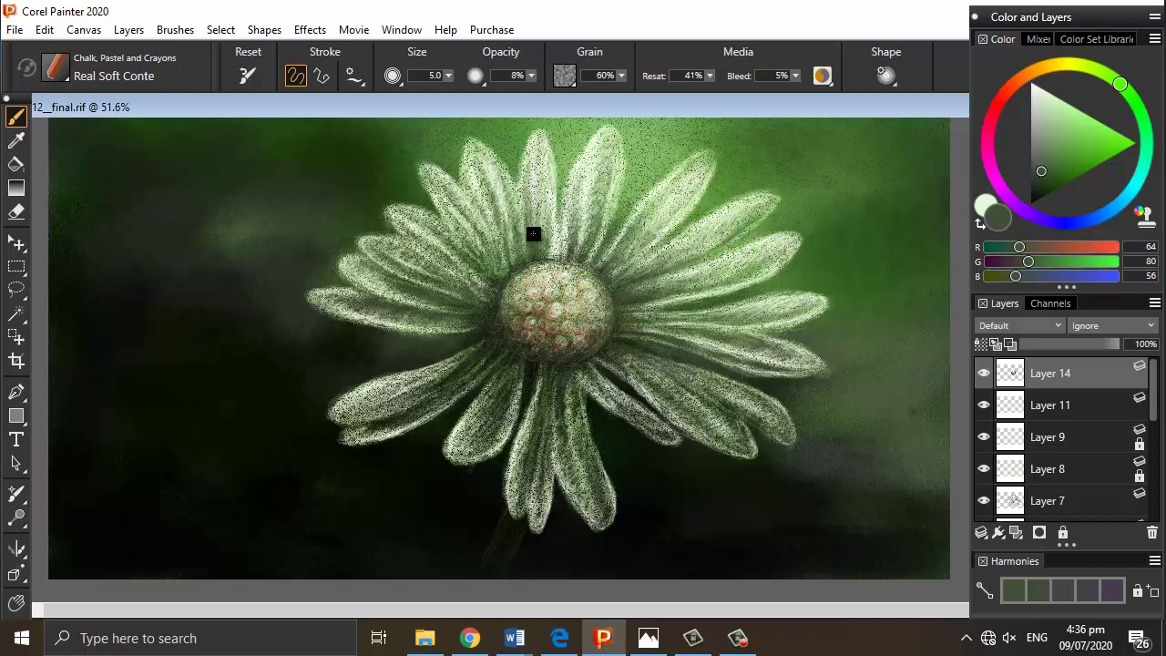
drag(534, 234, 539, 211)
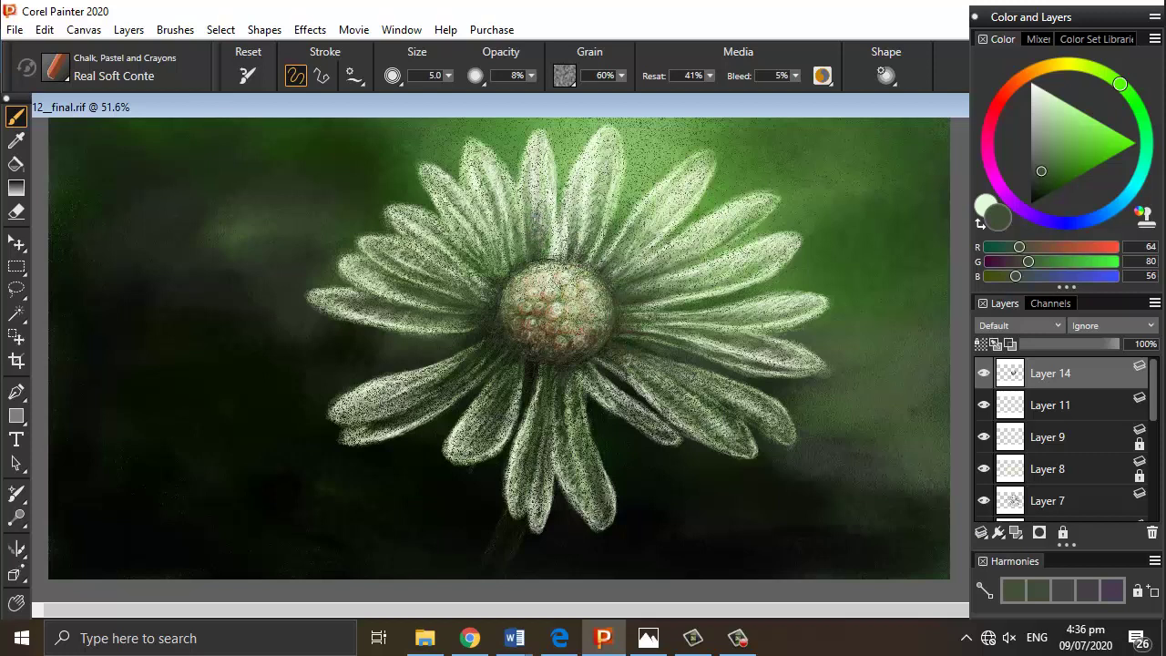